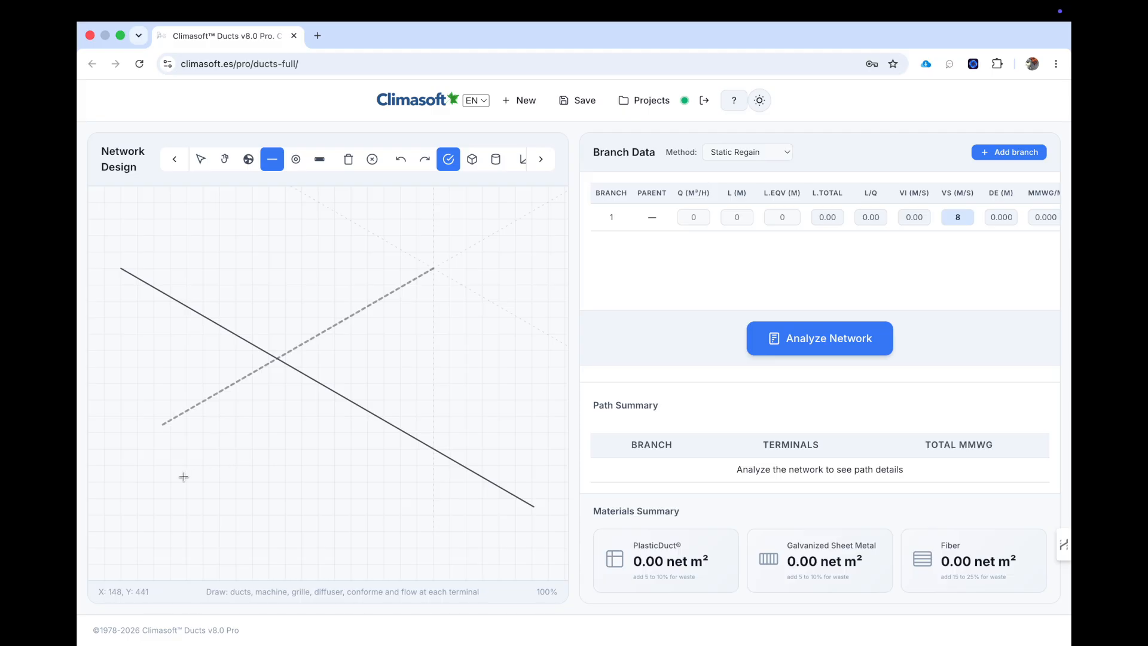
# Step: Draw the crossing duct, two angled side branches off the main duct, and short vertical drops at two branch ends
pyautogui.click(150, 462)
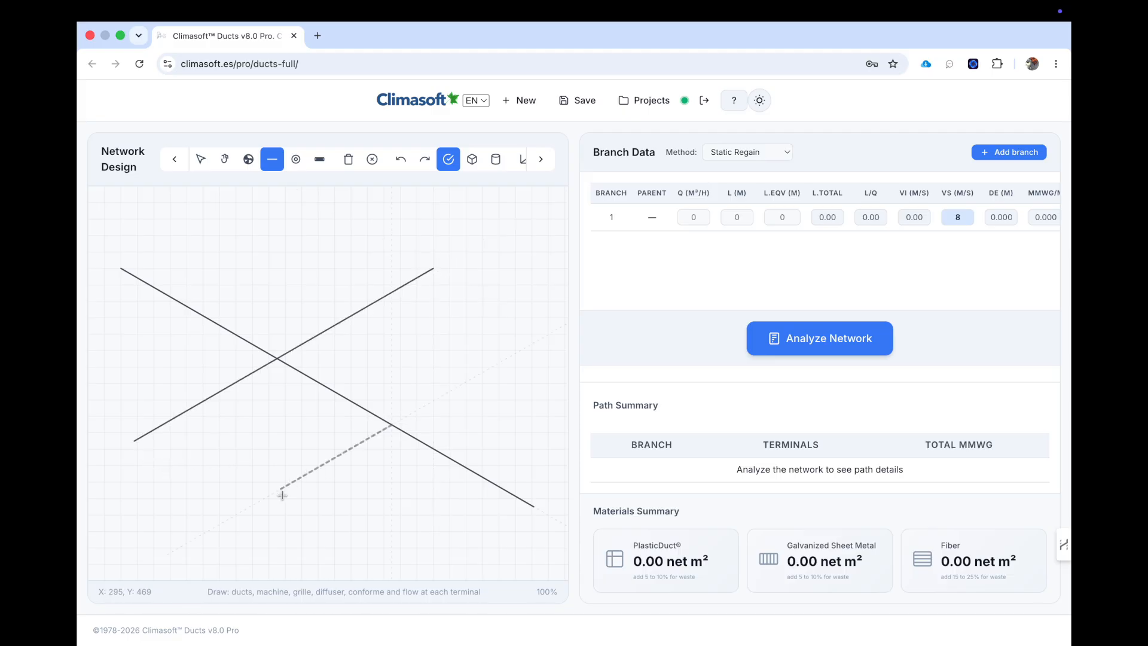
pyautogui.click(237, 512)
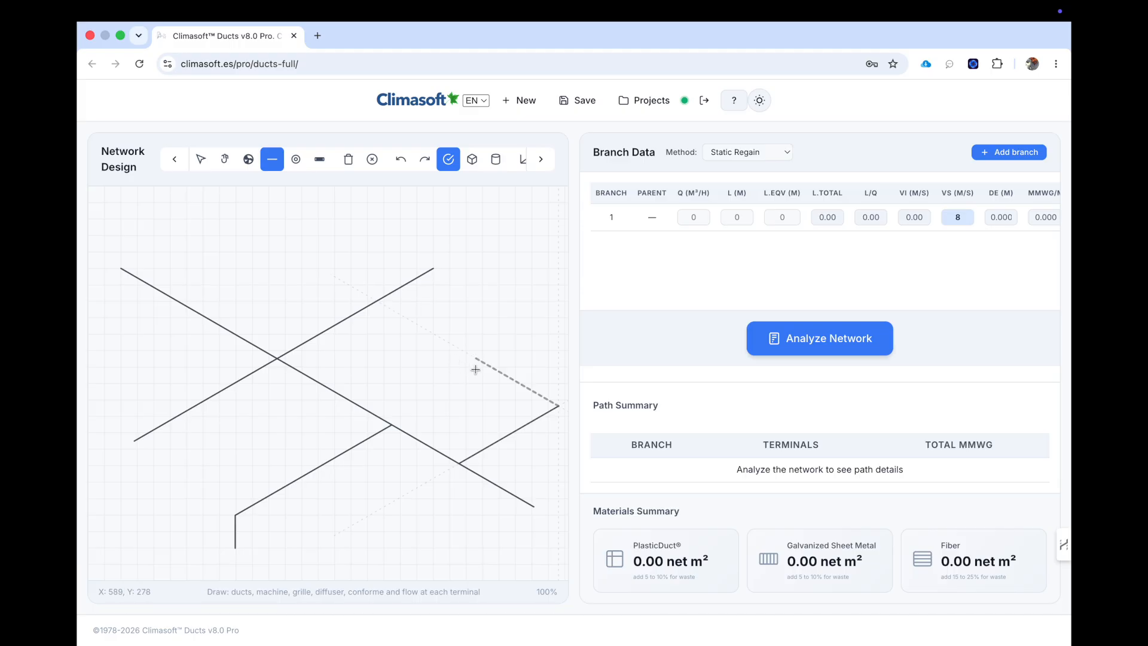
pyautogui.click(433, 269)
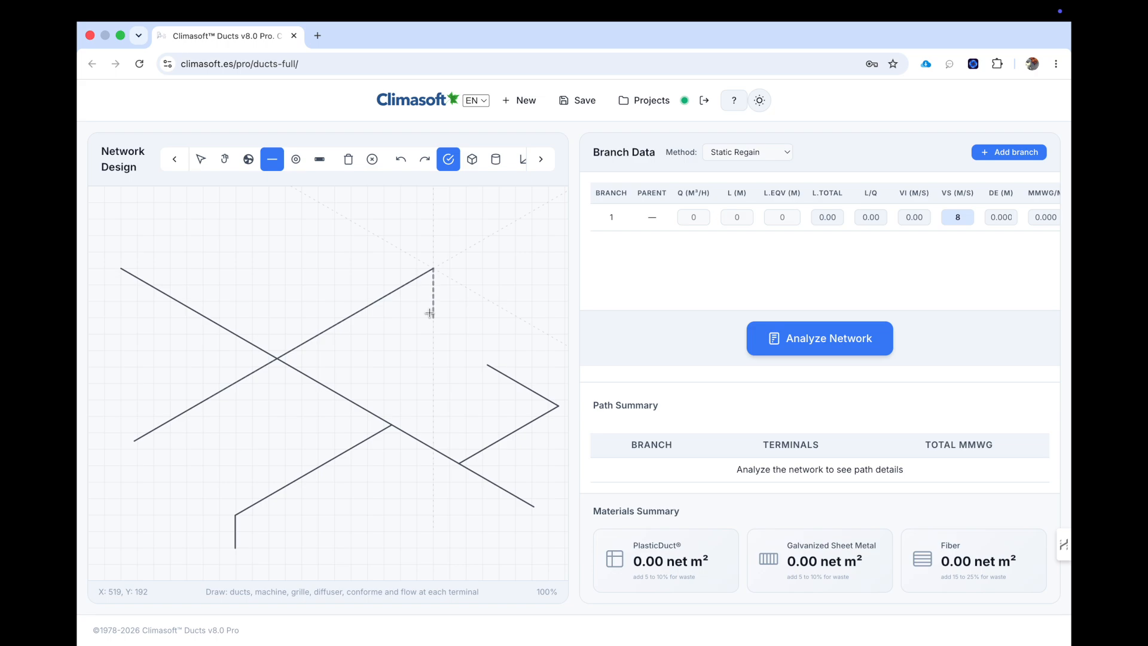
pyautogui.click(534, 507)
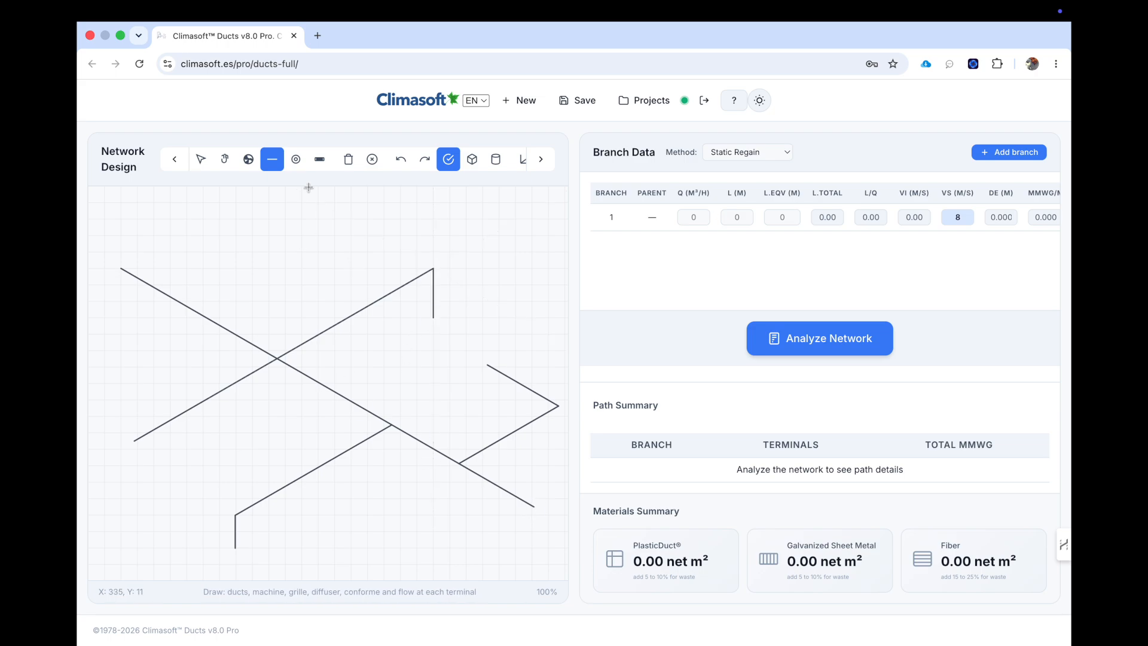
# Step: Place grilles at the main duct's far end, the bent side branch's end, and the crossing duct's lower-left end
pyautogui.click(320, 160)
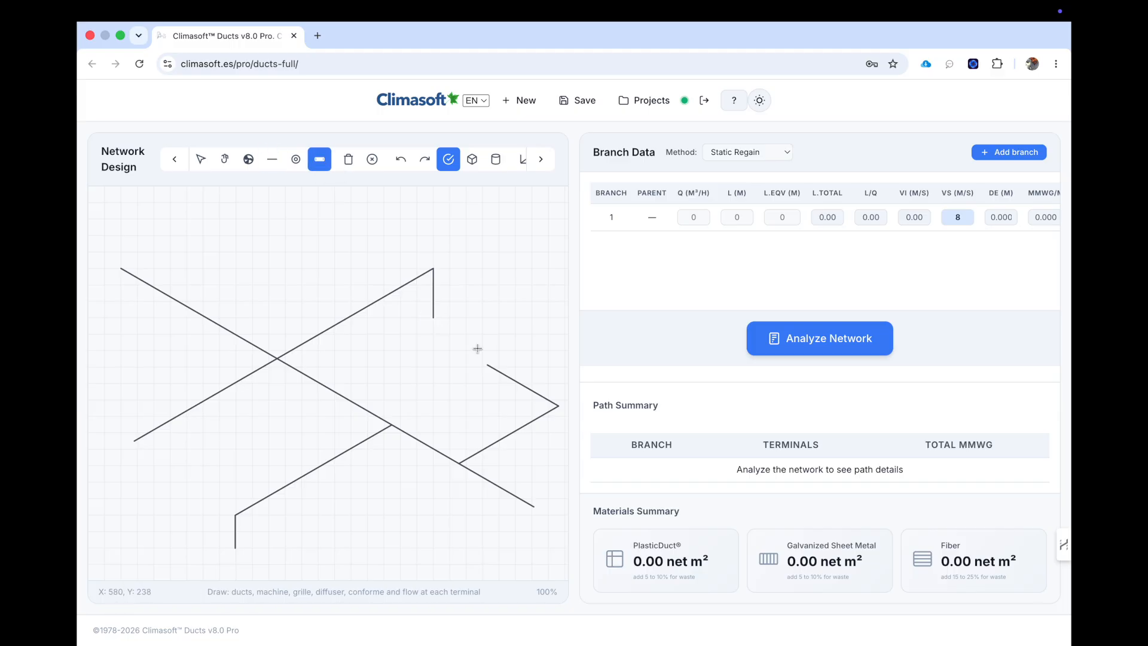
pyautogui.click(534, 507)
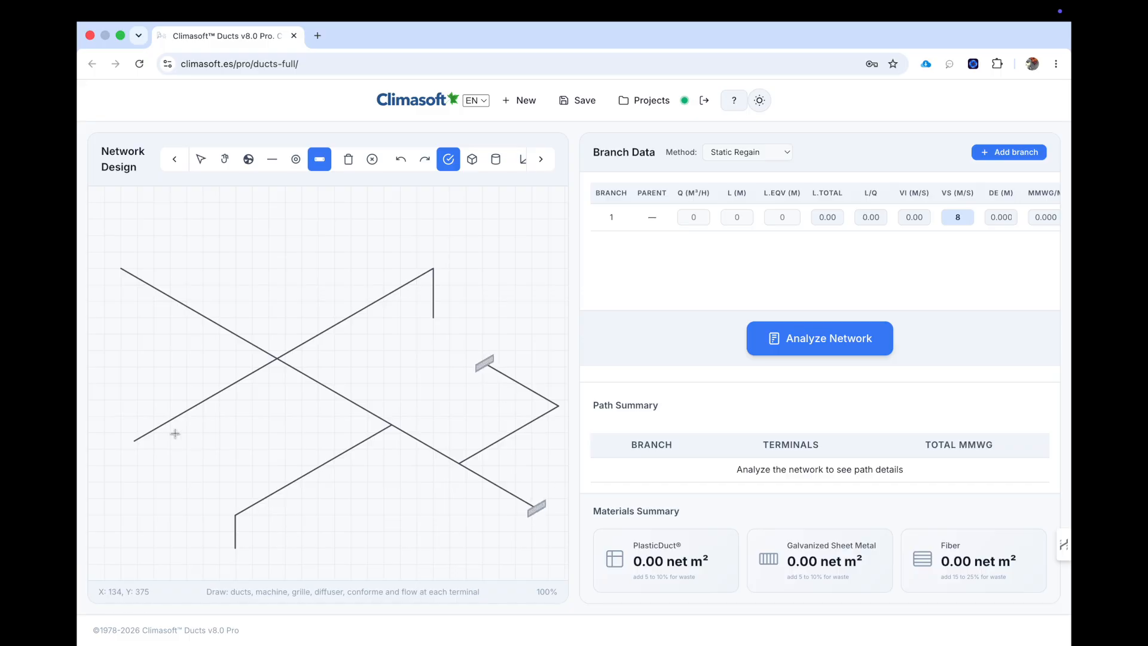
pyautogui.click(133, 440)
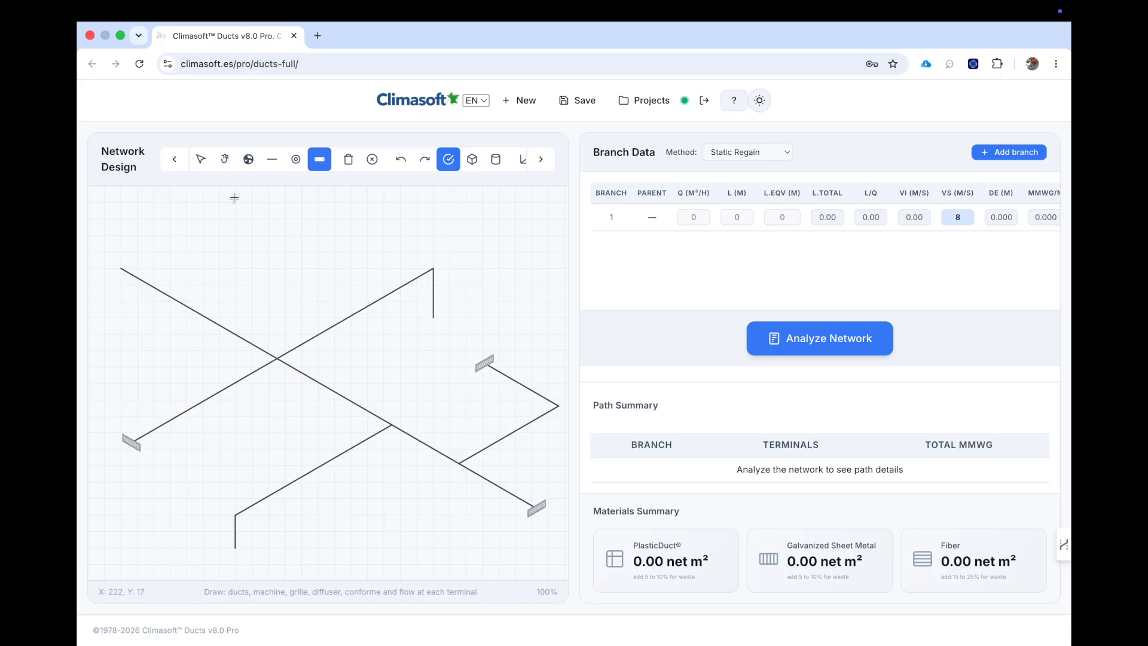
# Step: Place diffusers at the ends of both vertical drops and the air-handling machine at the main duct's upper-left start
pyautogui.click(295, 159)
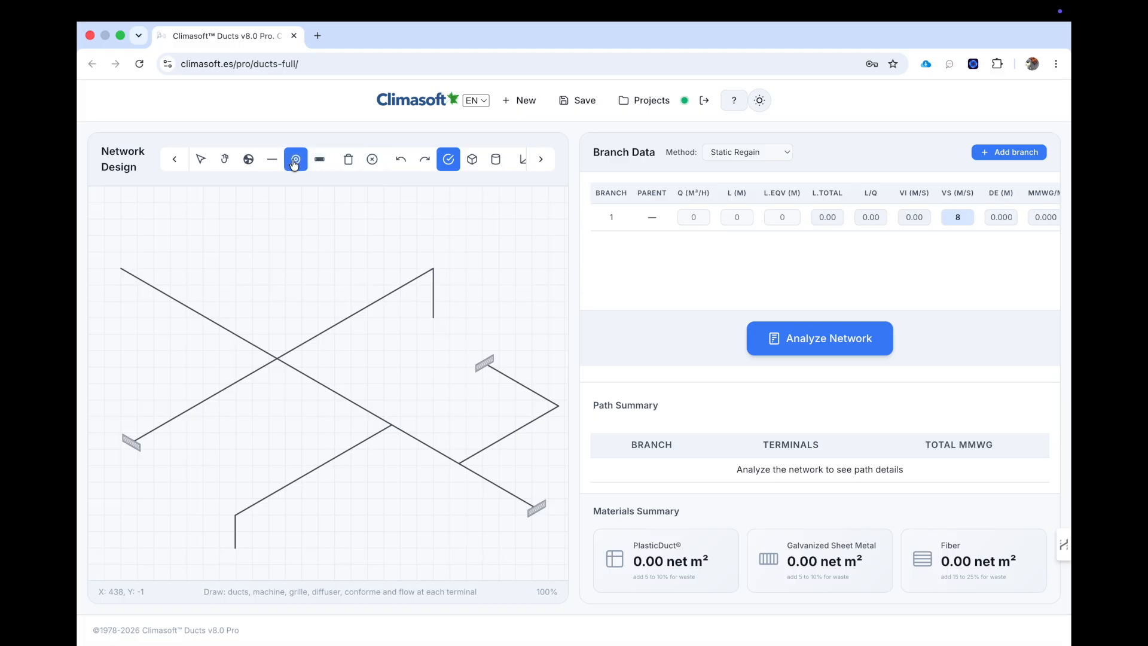
pyautogui.click(236, 548)
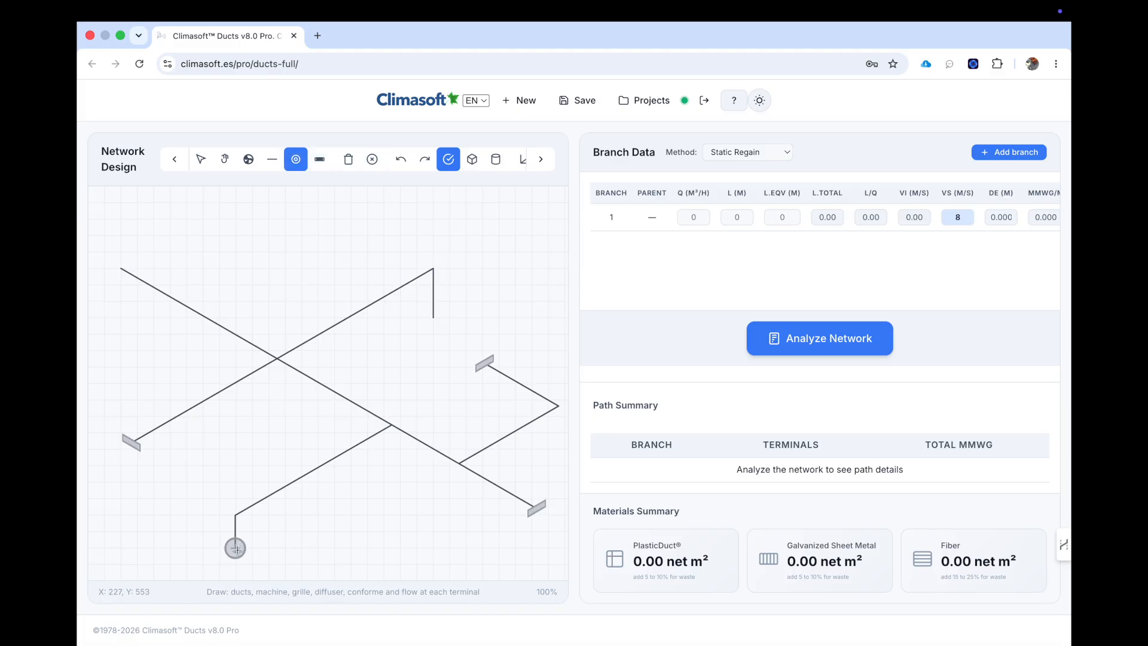
pyautogui.click(248, 160)
pyautogui.click(120, 269)
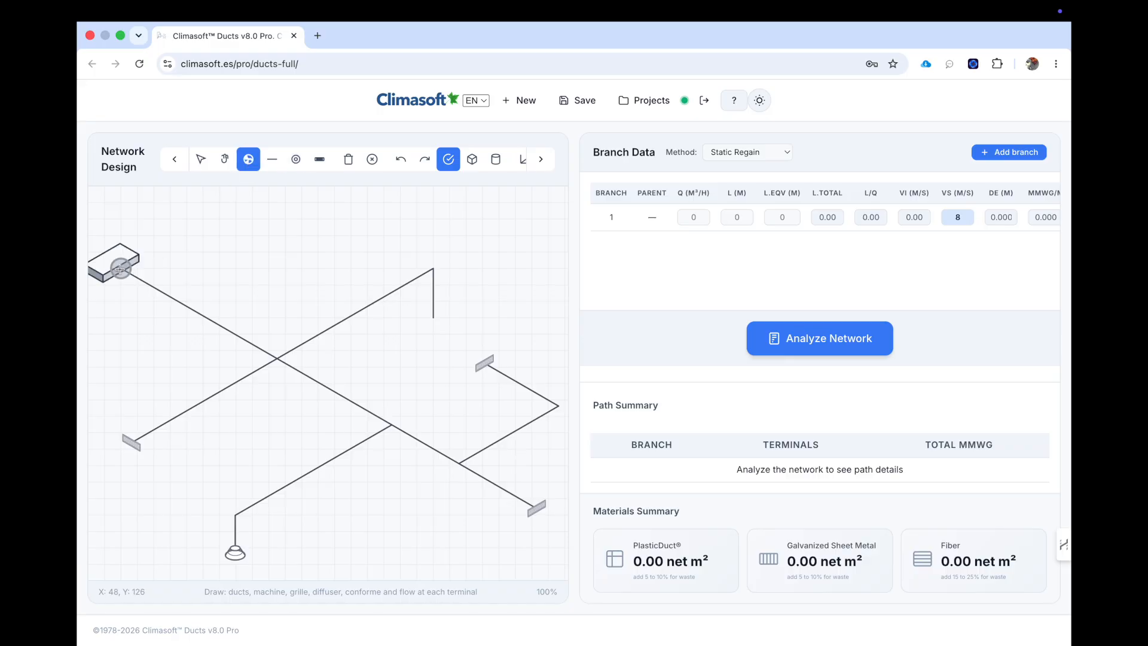
pyautogui.click(295, 159)
pyautogui.click(432, 319)
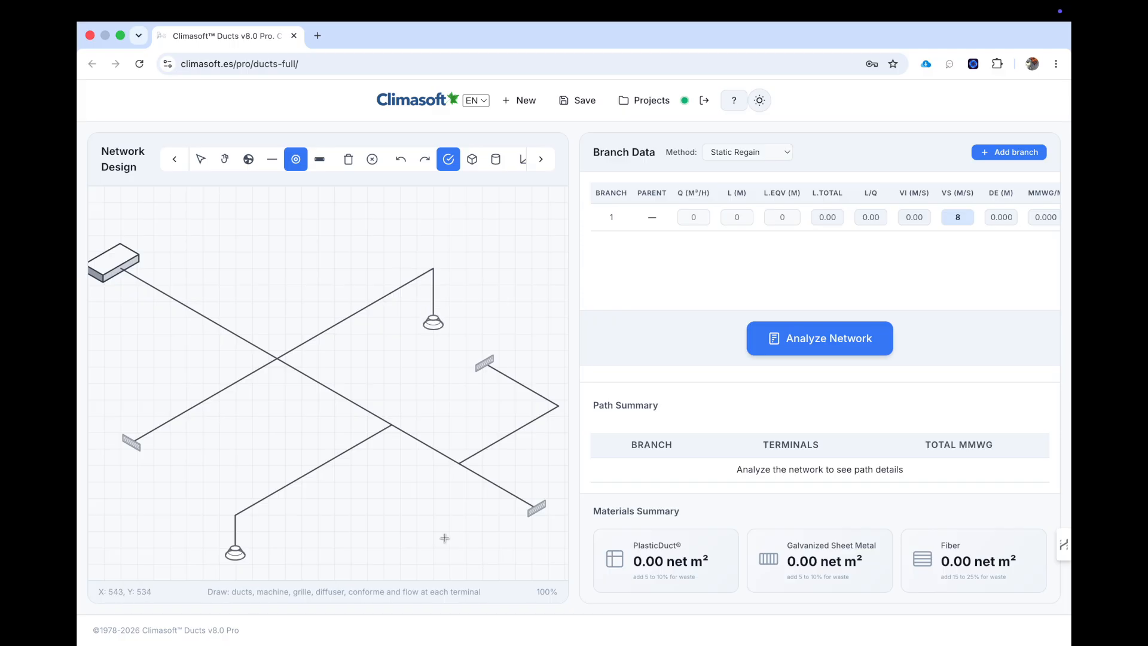
# Step: Set the flow of the grille at the crossing duct's lower-left end to 300 m³/h
pyautogui.click(226, 160)
pyautogui.moveTo(269, 249); pyautogui.dragTo(277, 254)
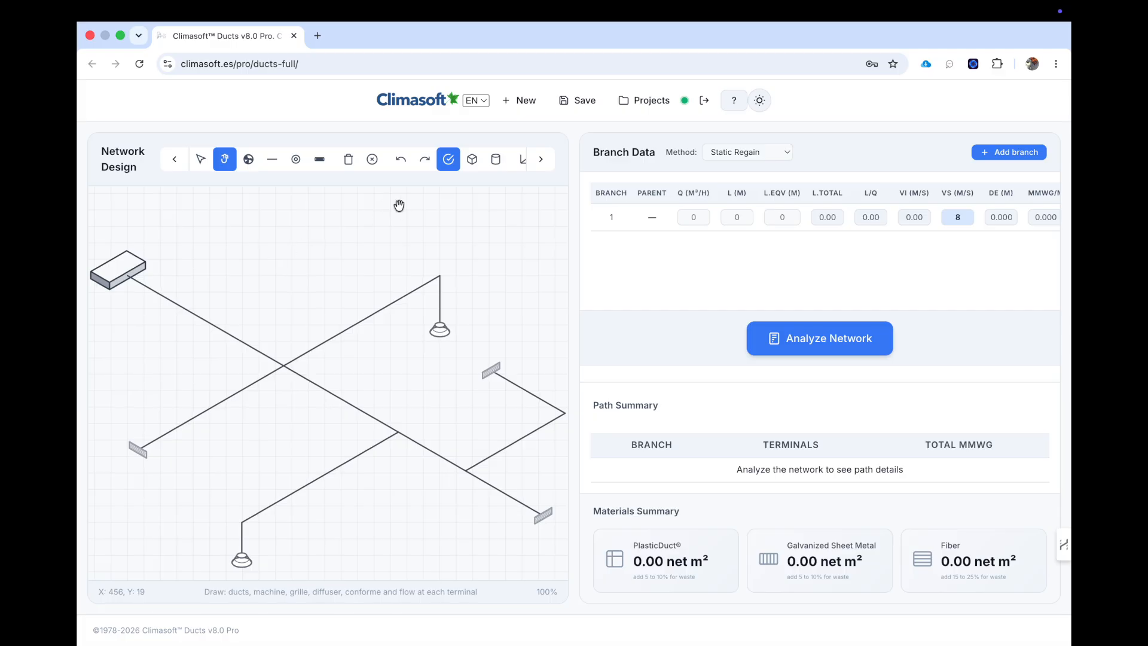
pyautogui.click(202, 158)
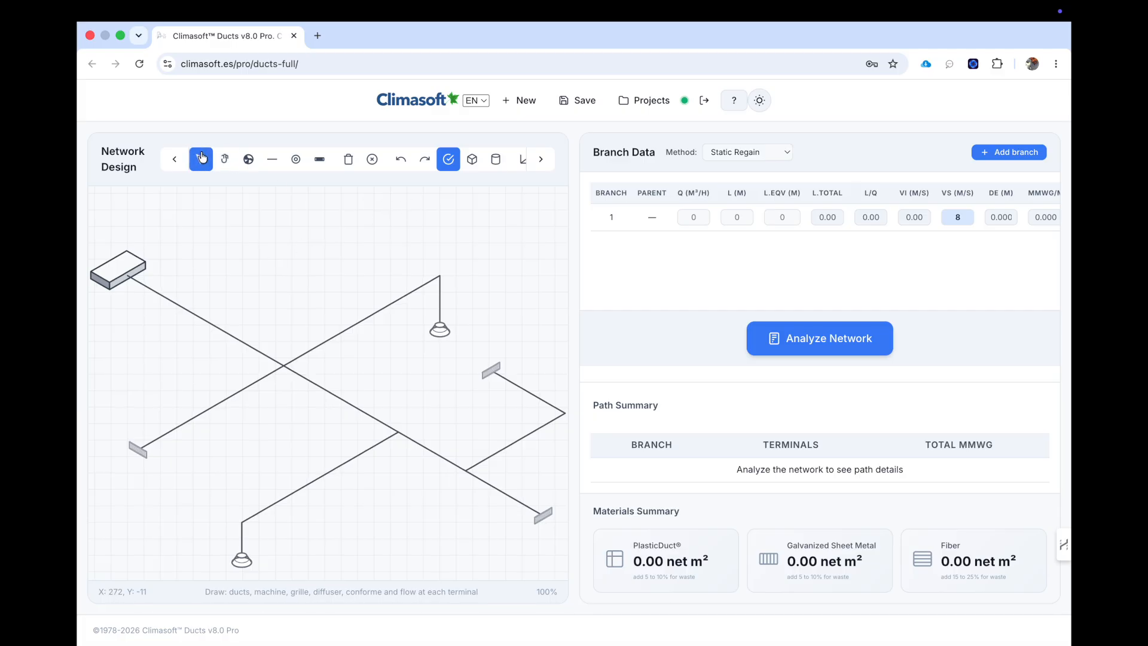
pyautogui.click(142, 455)
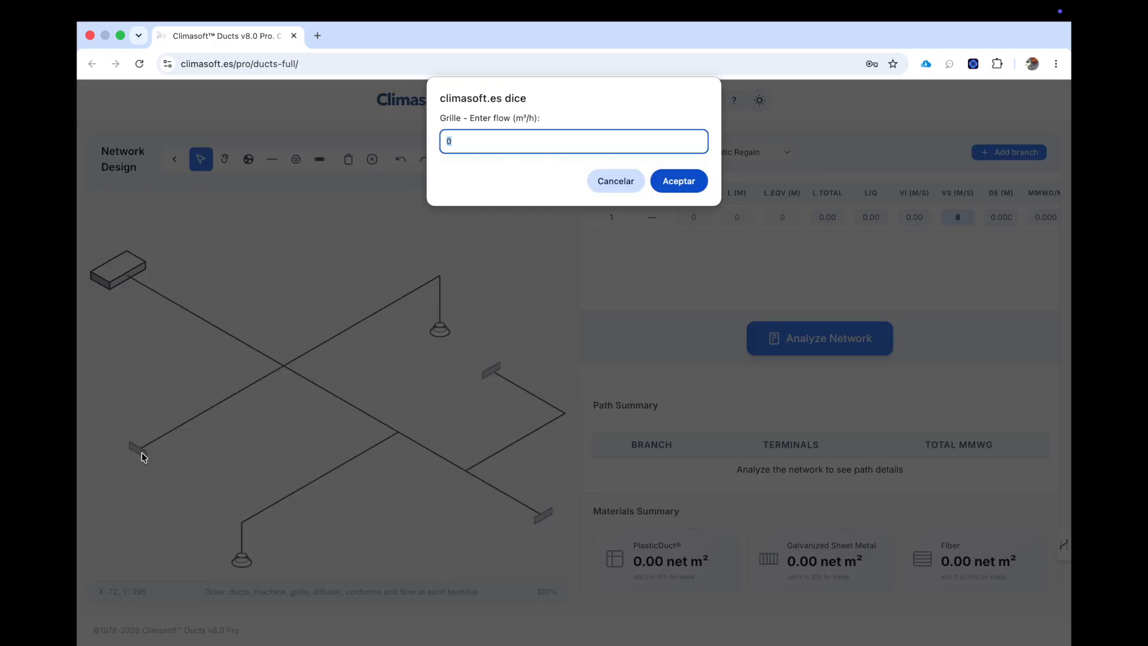
pyautogui.write('300')
pyautogui.press('Return')
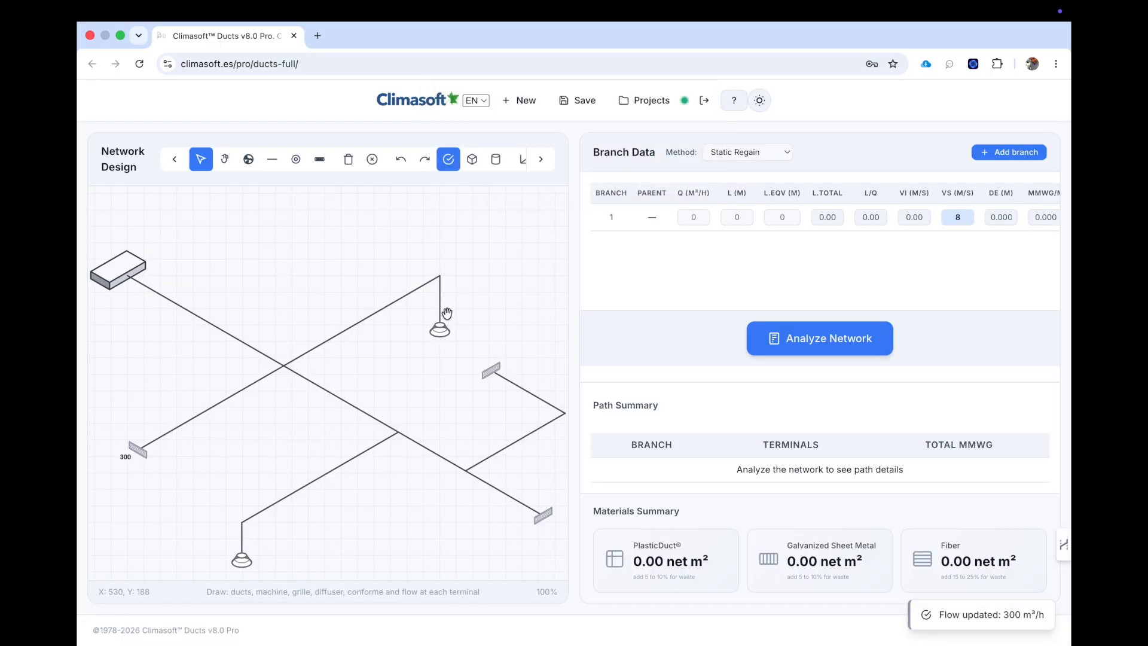
# Step: Set the flow of the upper-right diffuser to 500 m³/h and of the lower-left diffuser to 550 m³/h
pyautogui.click(440, 331)
pyautogui.write('50')
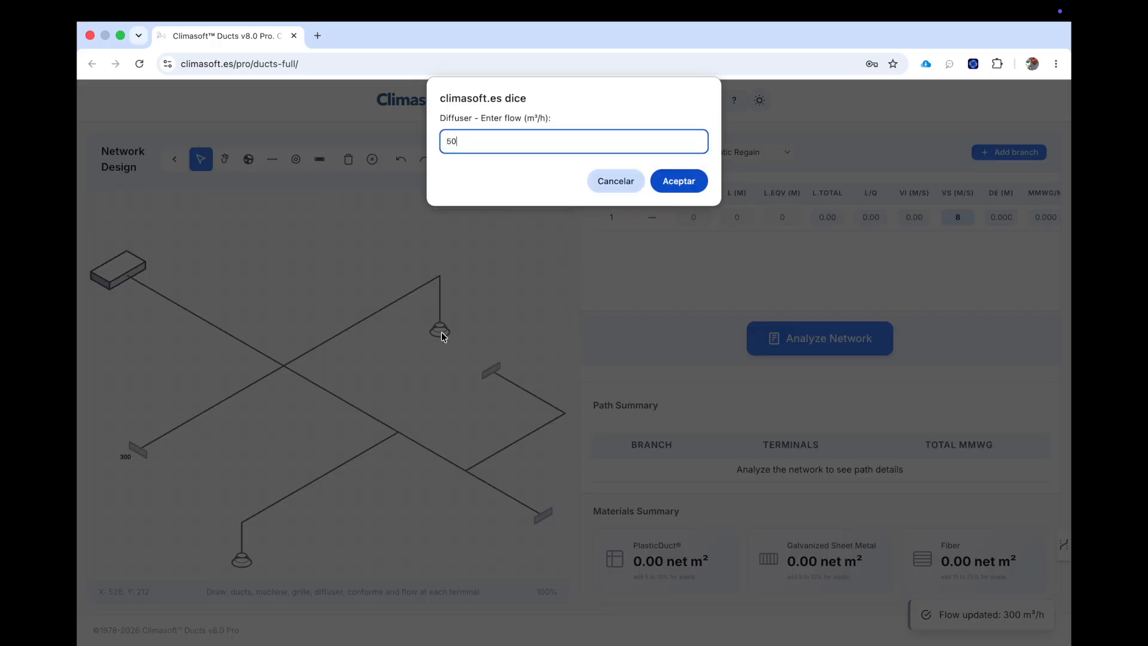
pyautogui.write('0')
pyautogui.press('Return')
pyautogui.click(243, 561)
pyautogui.press('Return')
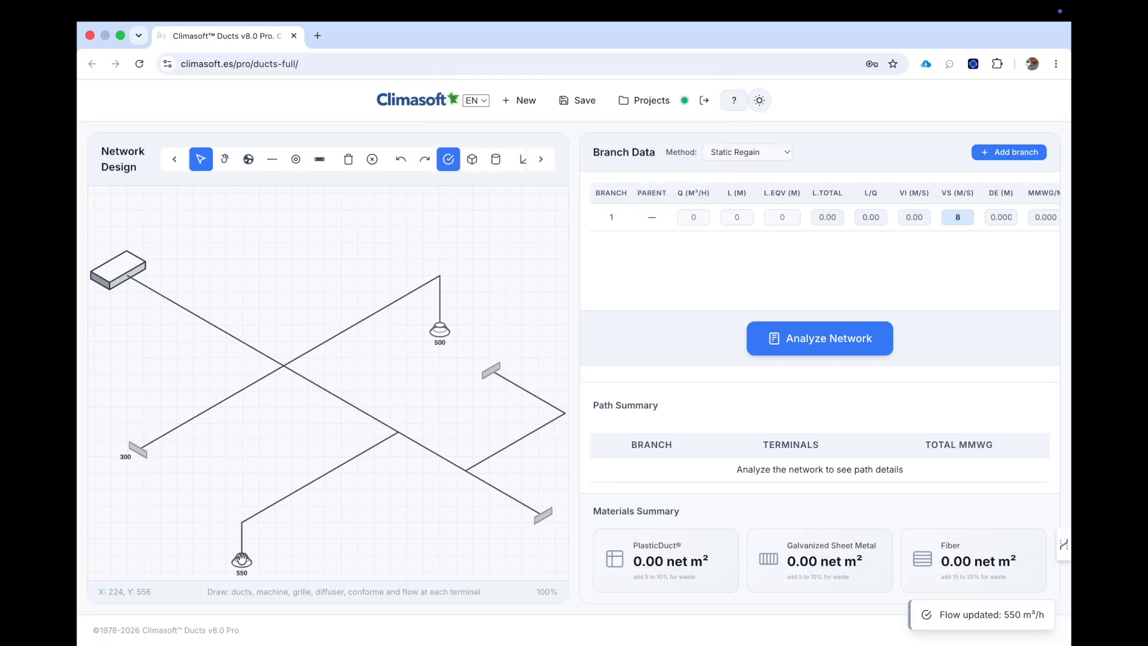
# Step: Set the flow of the bent branch's grille to 350 m³/h and of the main duct's end grille to 475 m³/h
pyautogui.click(493, 370)
pyautogui.write('350')
pyautogui.press('Return')
pyautogui.click(547, 516)
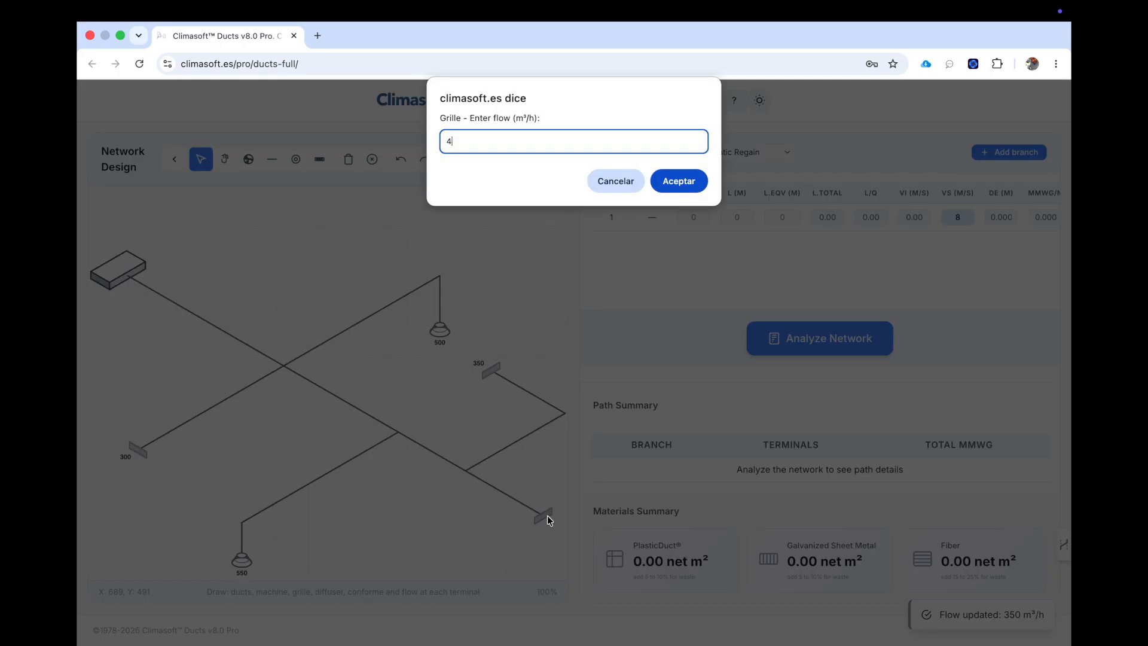
pyautogui.press('Return')
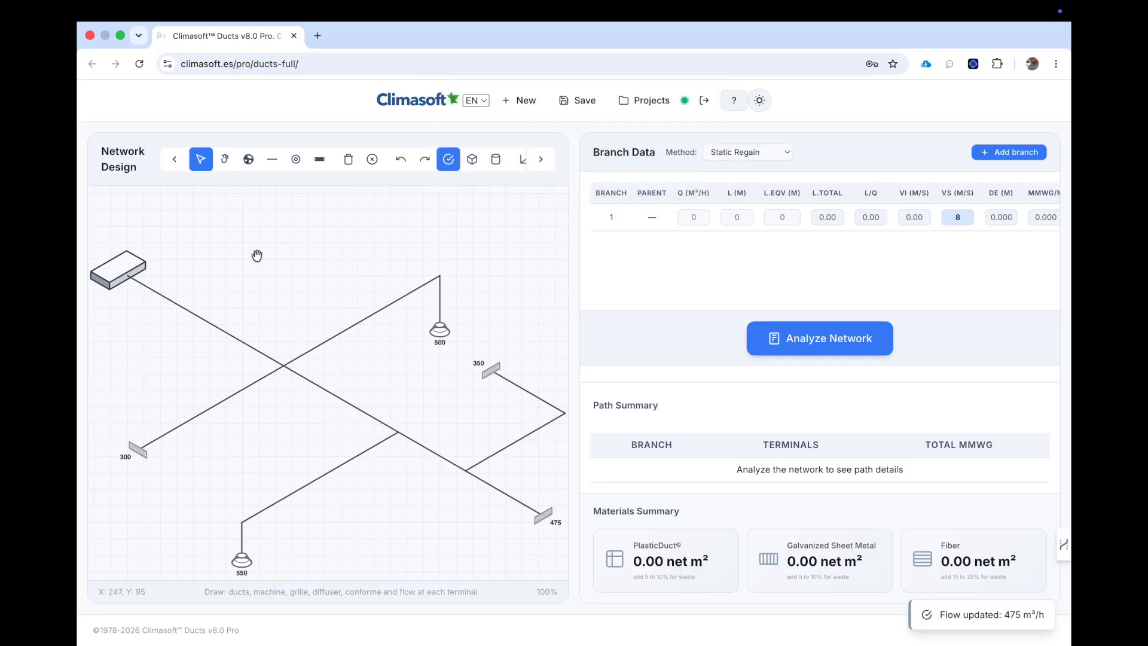
# Step: Sync the drawn network into the branch data and calculate it with the Static Regain method
pyautogui.click(449, 160)
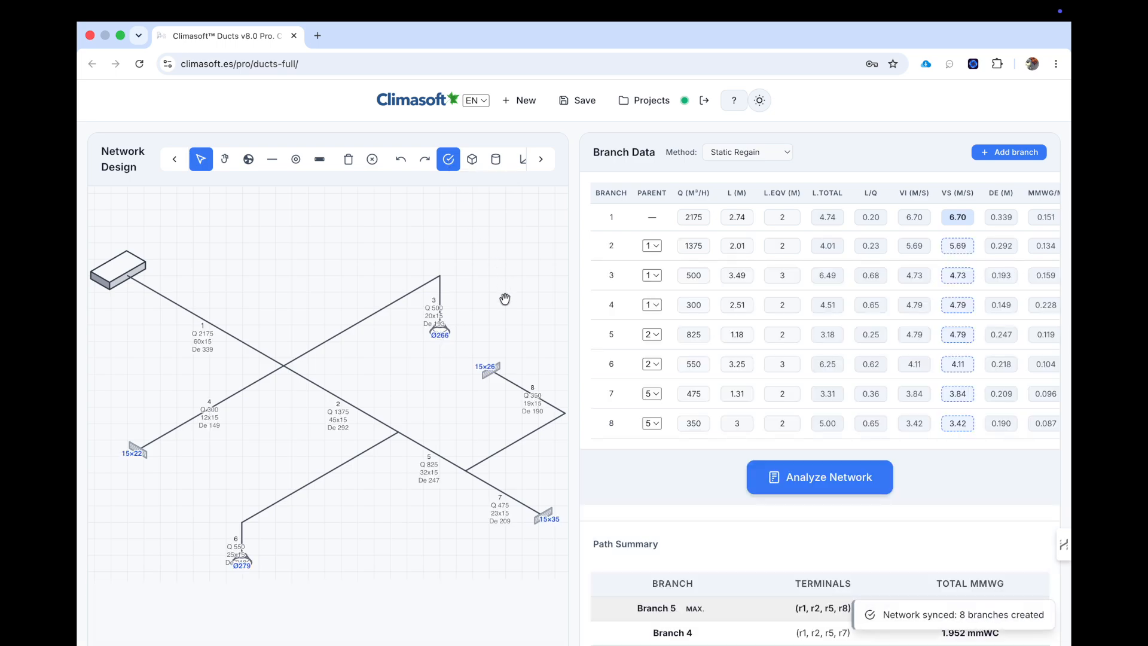
# Step: Examine the rectangular version of the duct network in 3D from several angles and close the view
pyautogui.click(473, 159)
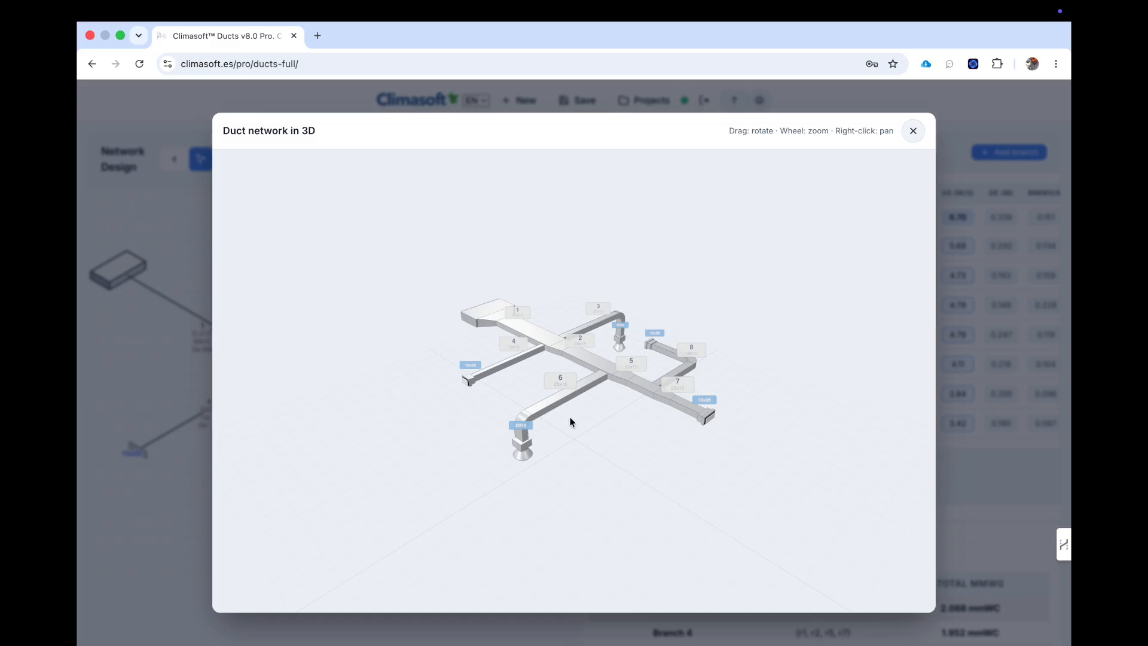
pyautogui.moveTo(570, 422); pyautogui.dragTo(697, 425)
pyautogui.scroll(6, 696, 425)
pyautogui.scroll(5, 691, 419)
pyautogui.moveTo(685, 417); pyautogui.dragTo(460, 432)
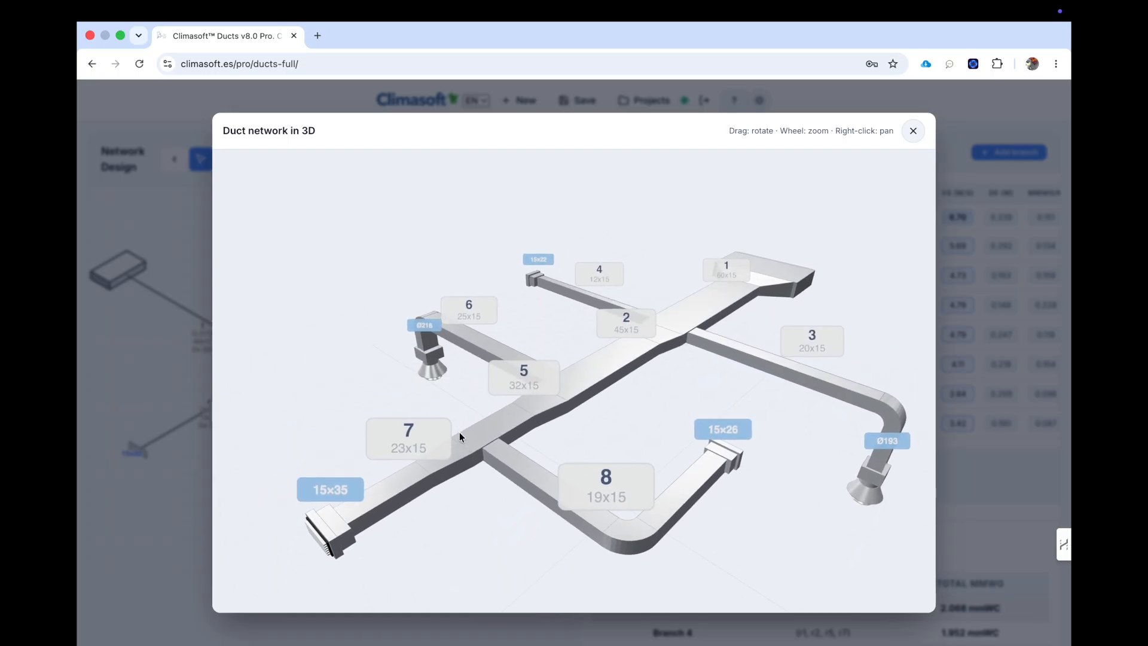
pyautogui.click(913, 131)
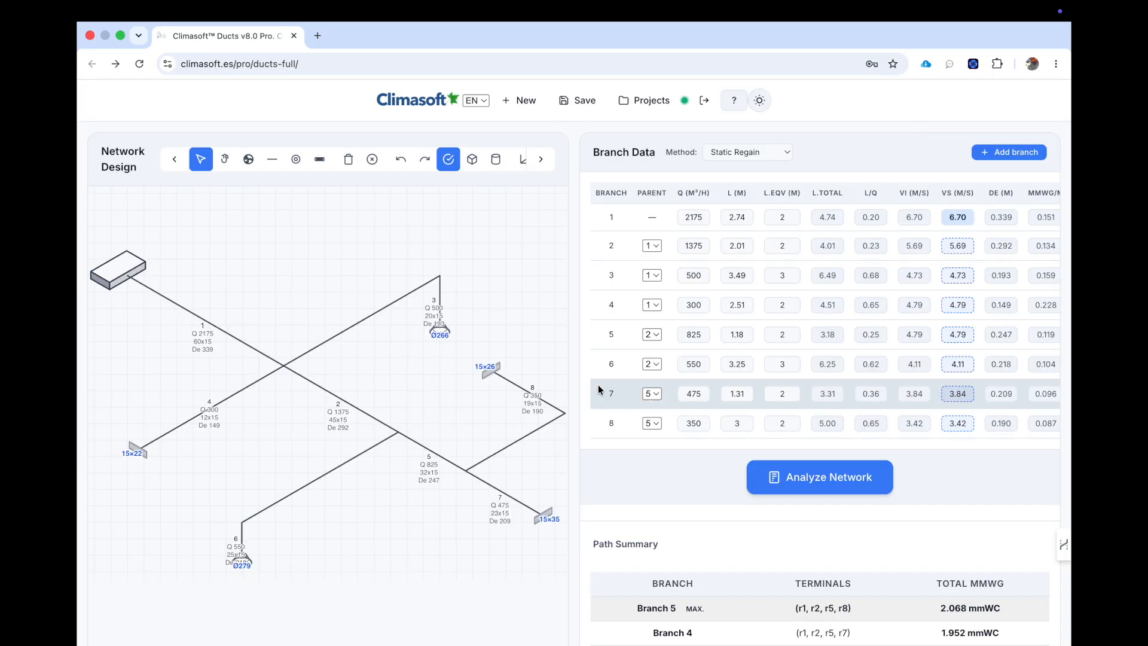
# Step: Examine the circular version of the duct network in 3D from above and below, and close the view
pyautogui.click(496, 160)
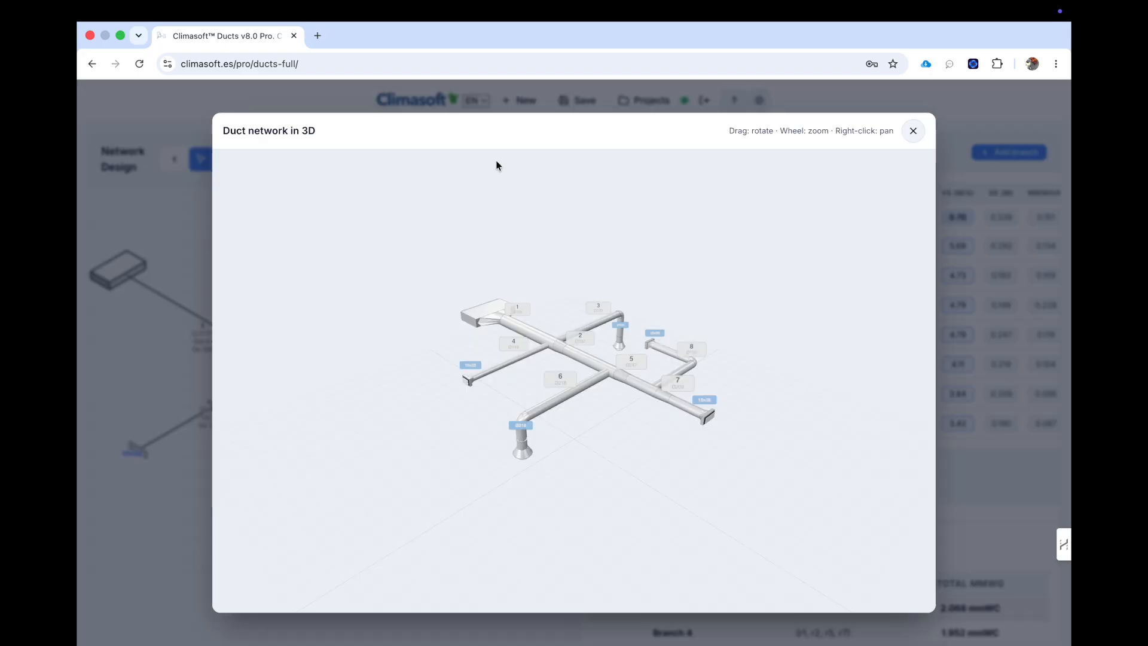
pyautogui.scroll(3, 580, 362)
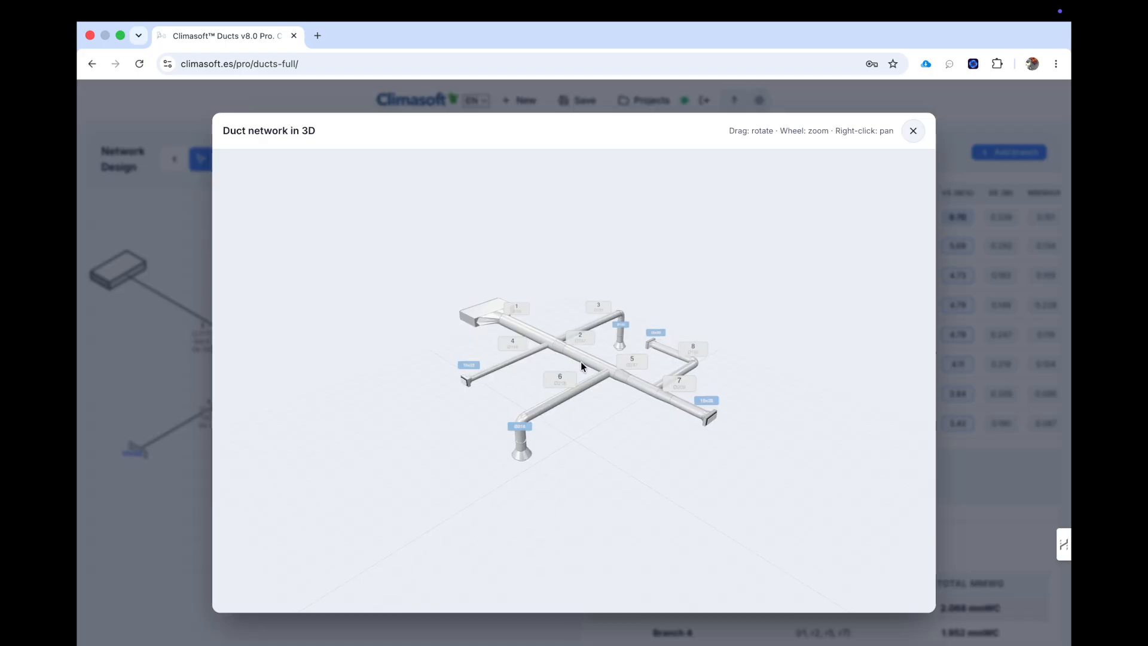
pyautogui.scroll(5, 581, 365)
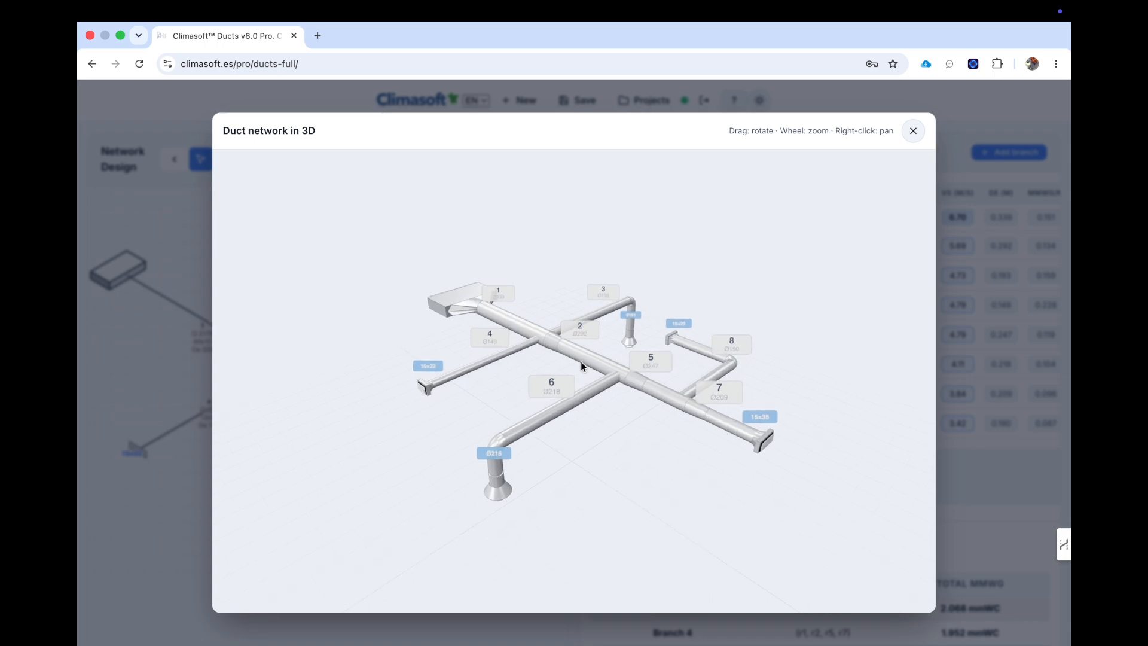
pyautogui.scroll(2, 580, 360)
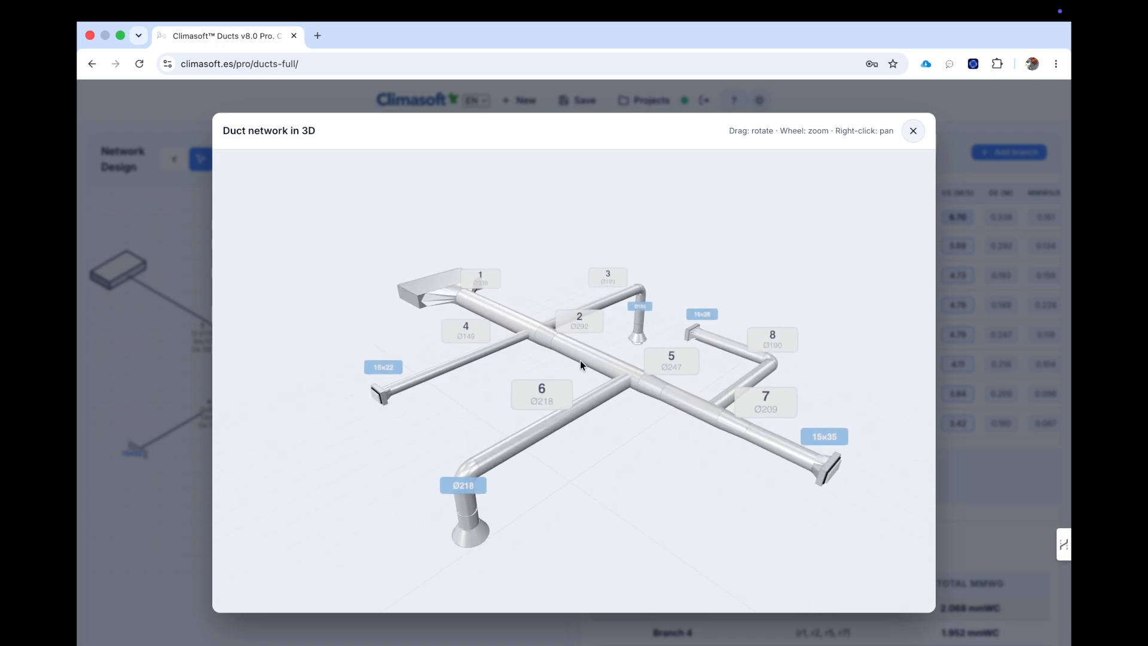
pyautogui.moveTo(580, 360); pyautogui.dragTo(462, 329)
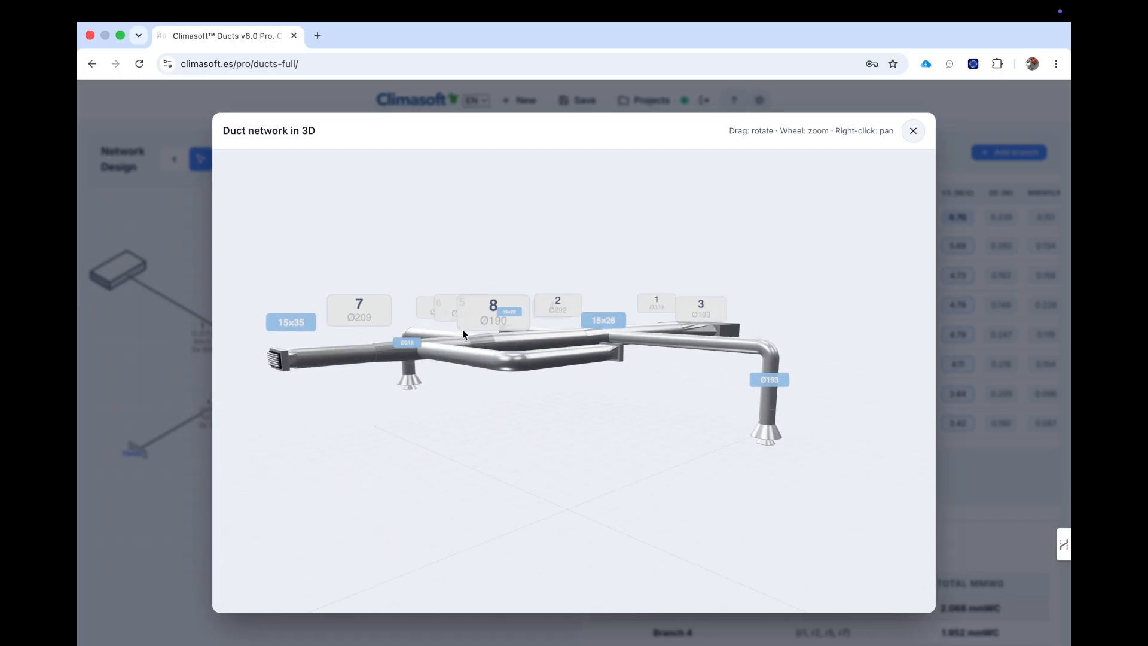
pyautogui.moveTo(561, 358); pyautogui.dragTo(468, 291)
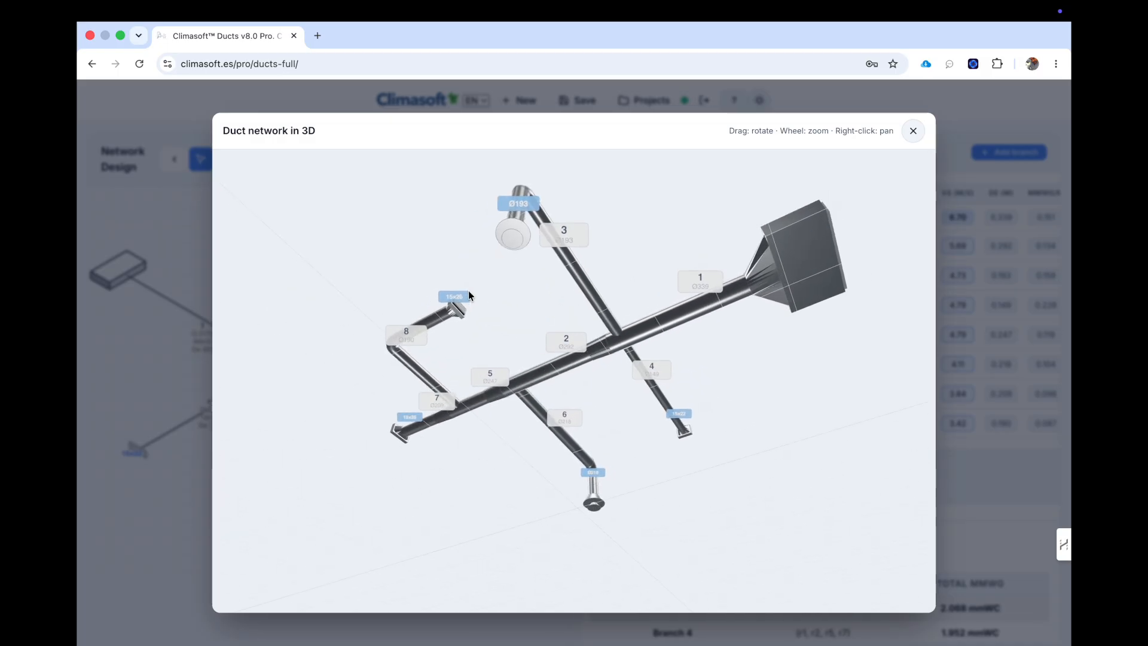
pyautogui.moveTo(531, 336); pyautogui.dragTo(406, 445)
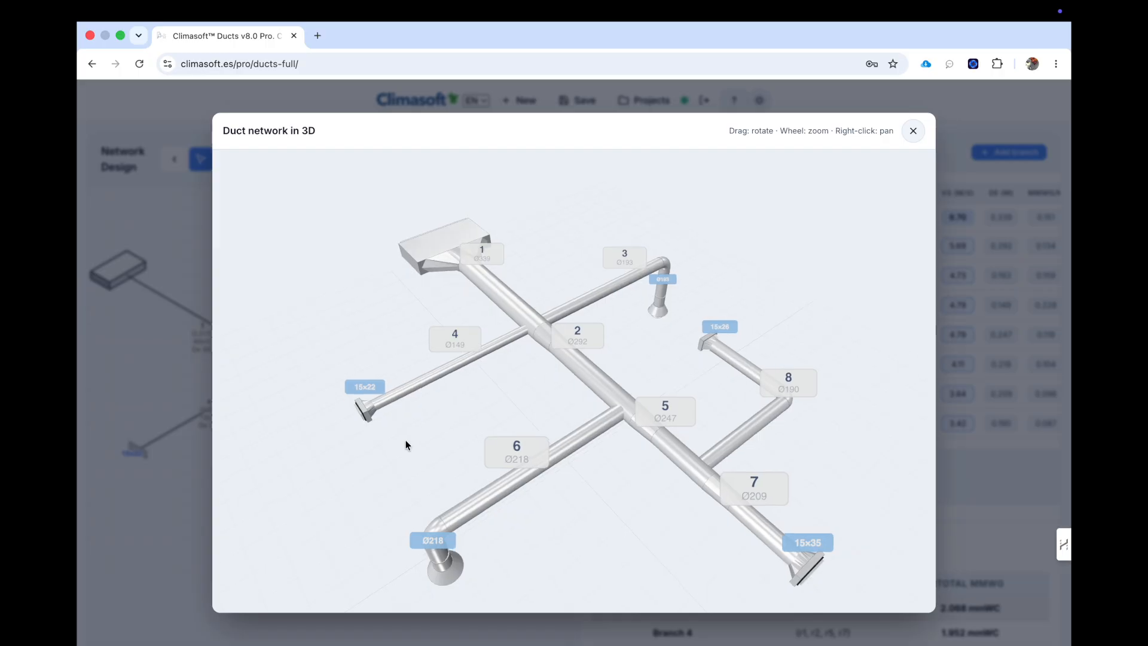
pyautogui.click(914, 132)
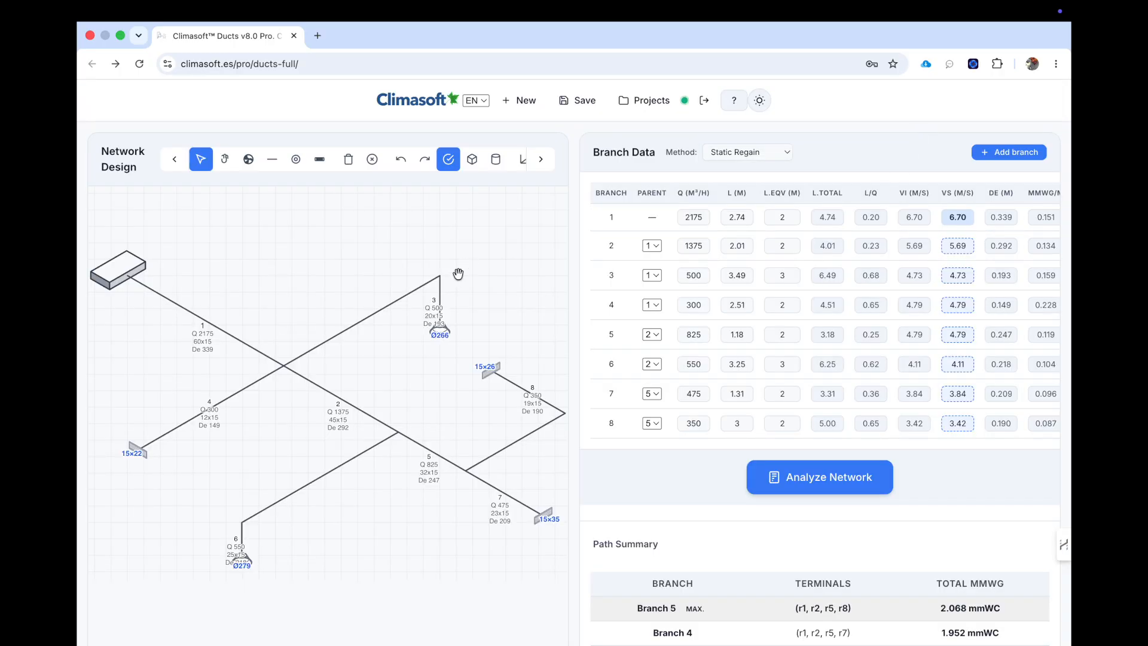
# Step: Save the project as Project_7_9_2026 and review its PDF report down to the rectangular 3D network page
pyautogui.click(583, 106)
pyautogui.click(685, 181)
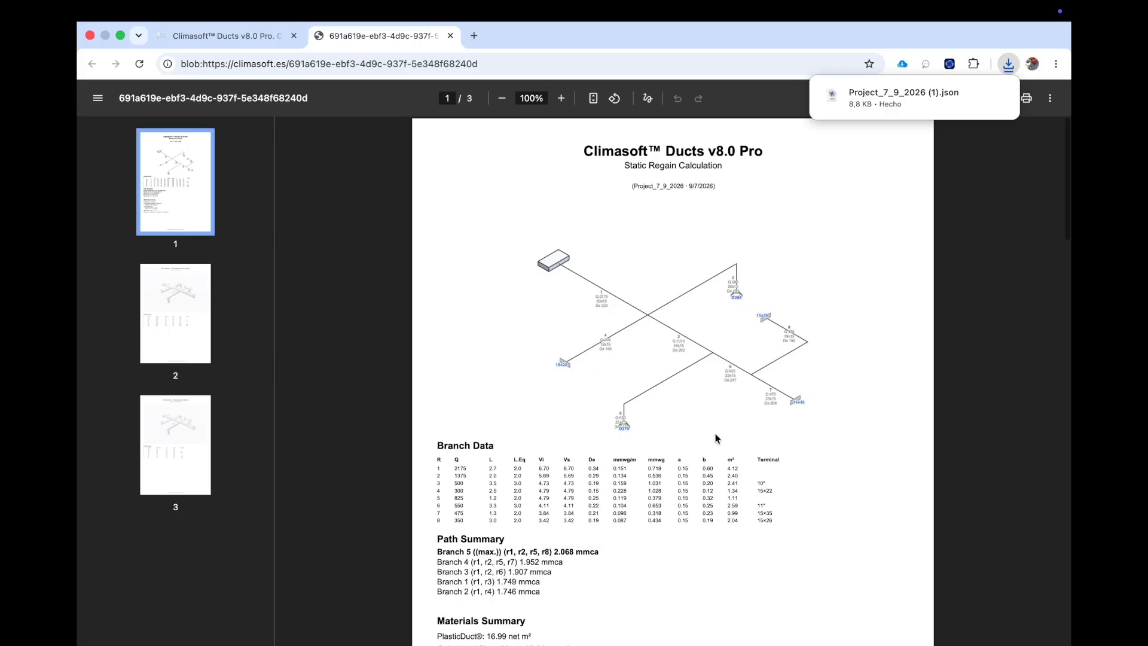
pyautogui.scroll(-6, 559, 306)
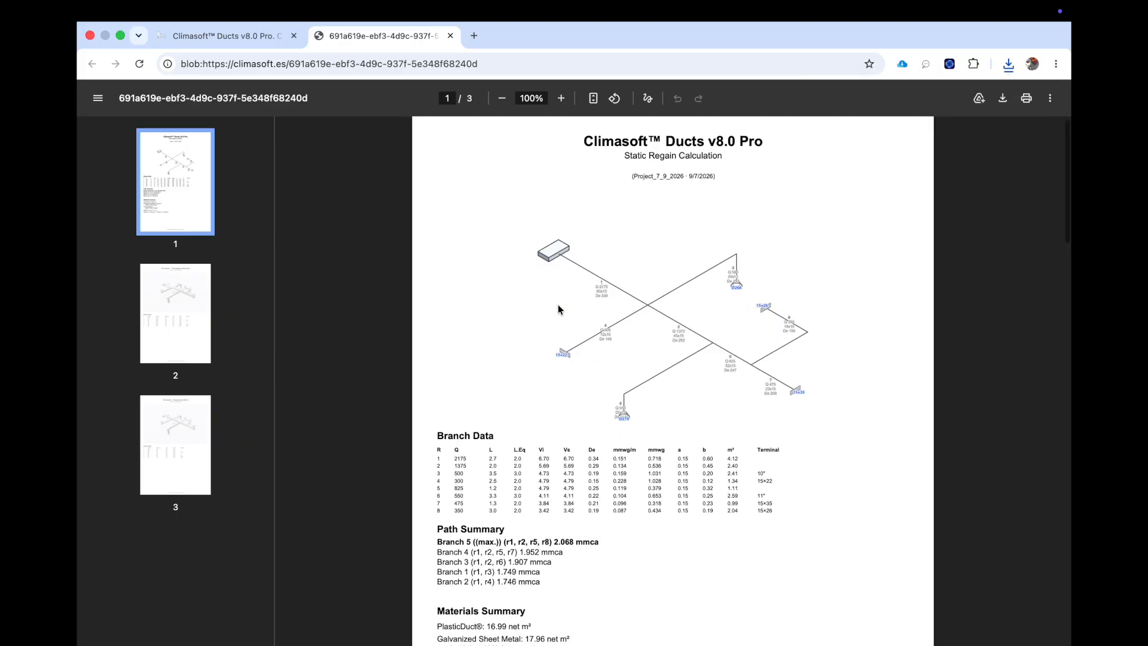
pyautogui.scroll(-5, 559, 308)
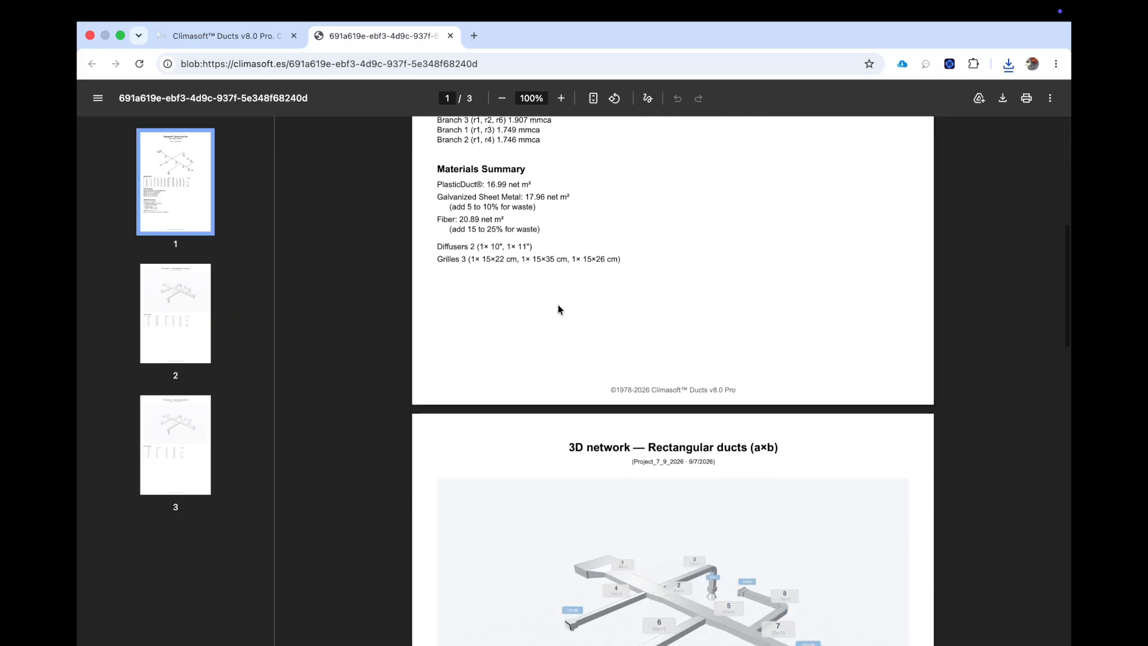
pyautogui.scroll(-3, 558, 306)
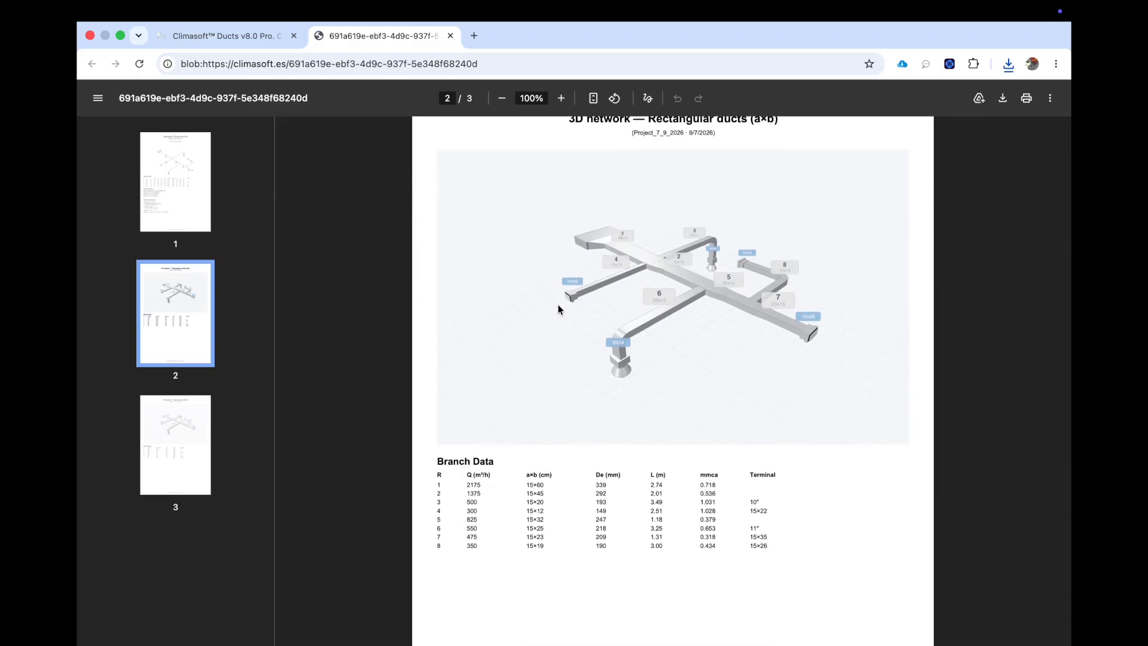
# Step: Review the round ducts 3D network page and its branch data in the PDF report, and return to the duct design
pyautogui.scroll(-10, 558, 309)
pyautogui.scroll(-3, 558, 307)
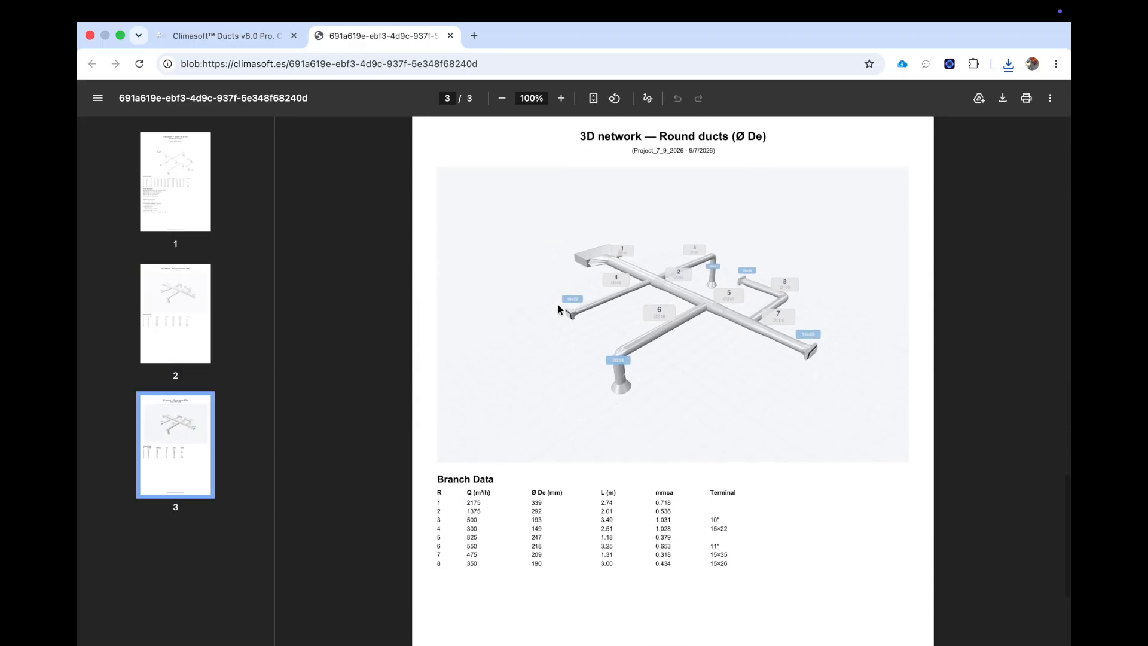
pyautogui.scroll(-1, 558, 304)
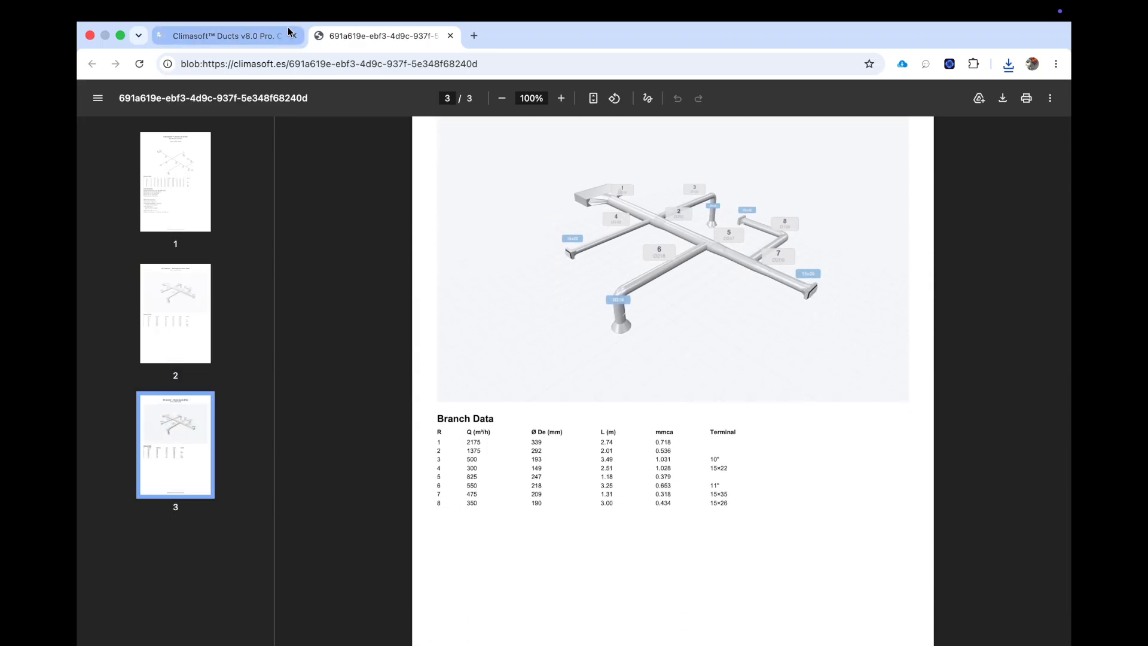
pyautogui.click(227, 36)
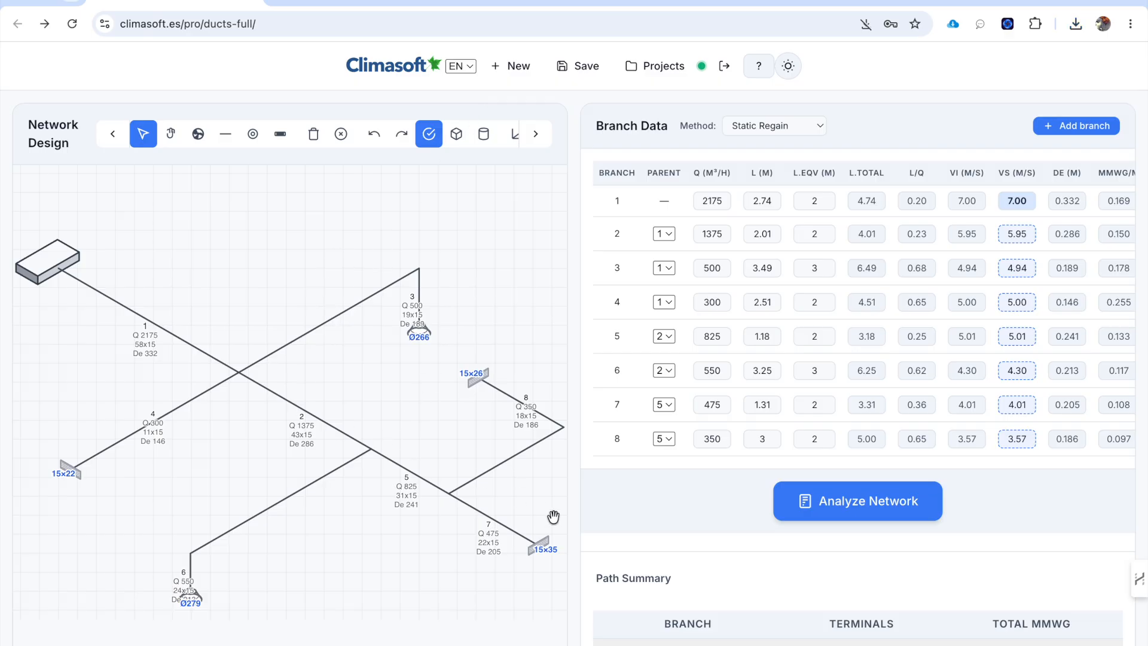
# Step: Check the path summary of the calculated network and view the available interface languages, keeping English
pyautogui.scroll(-6, 571, 526)
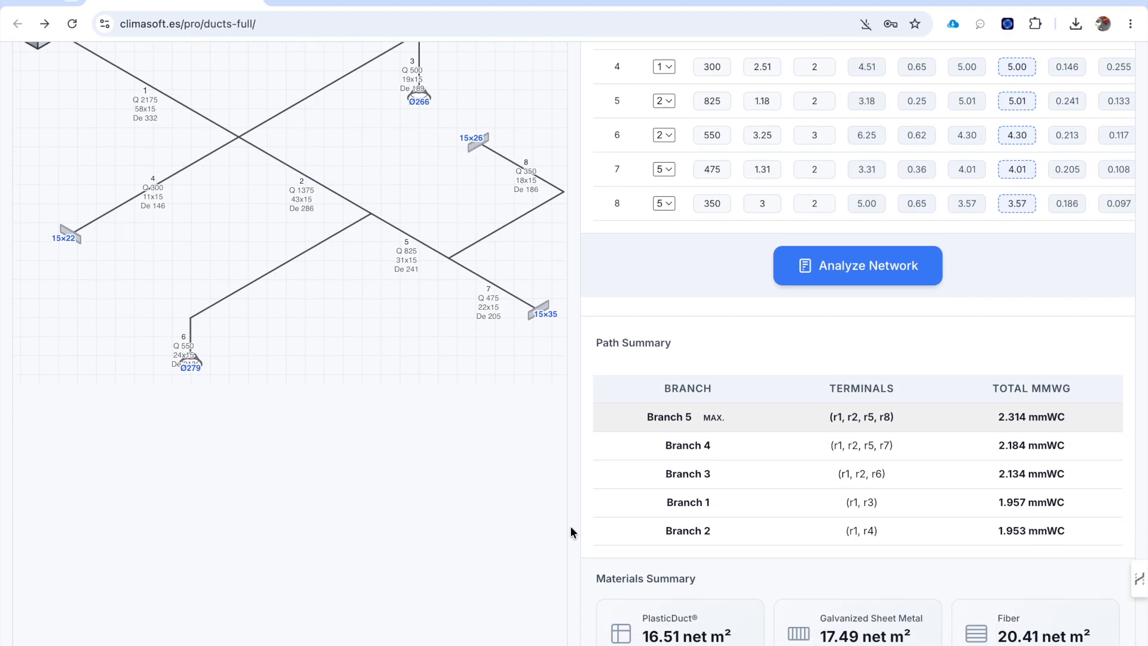
pyautogui.scroll(6, 571, 526)
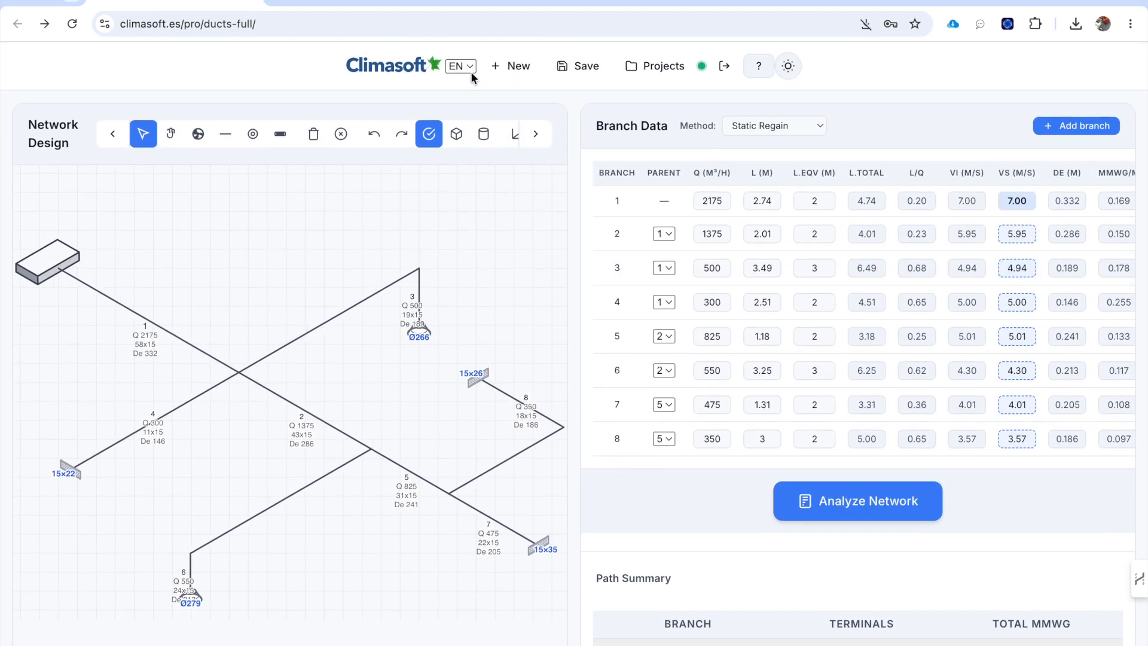
pyautogui.click(470, 69)
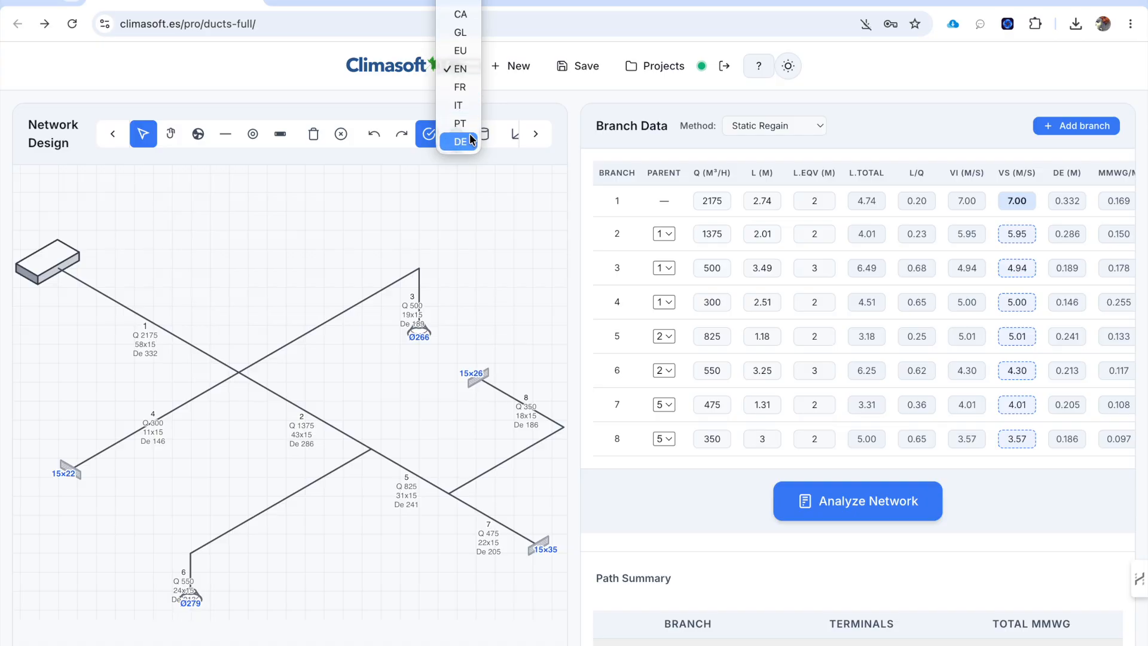
pyautogui.click(557, 16)
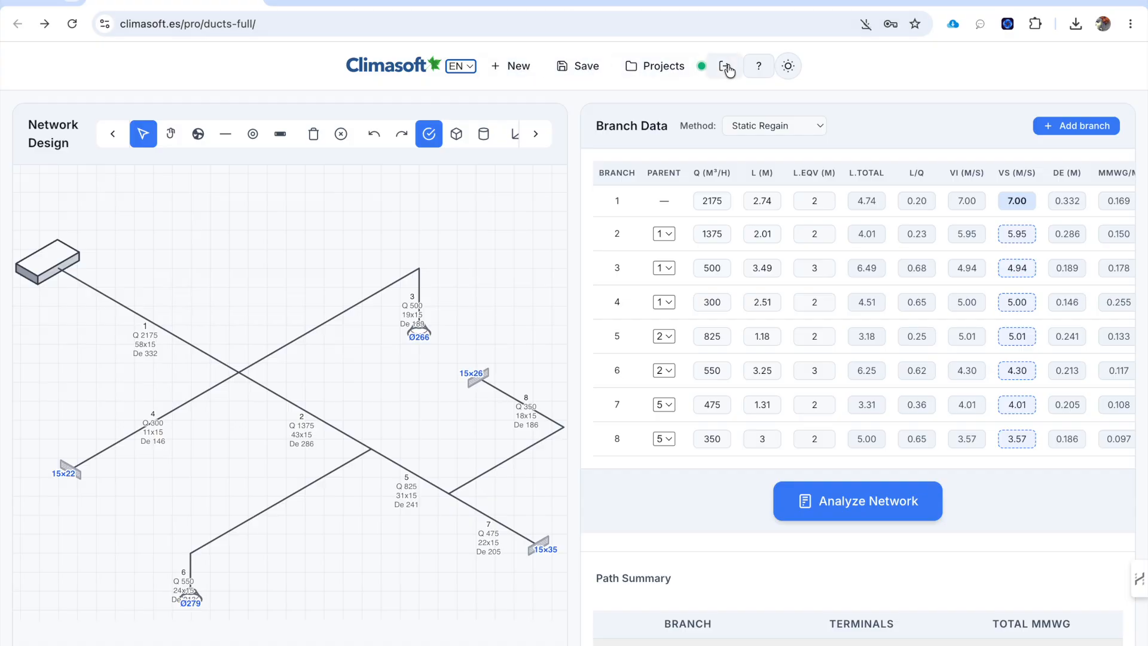
# Step: Open the Professional User Manual, skim its chapters through to 3D views and advanced export, and return to the duct design
pyautogui.click(750, 73)
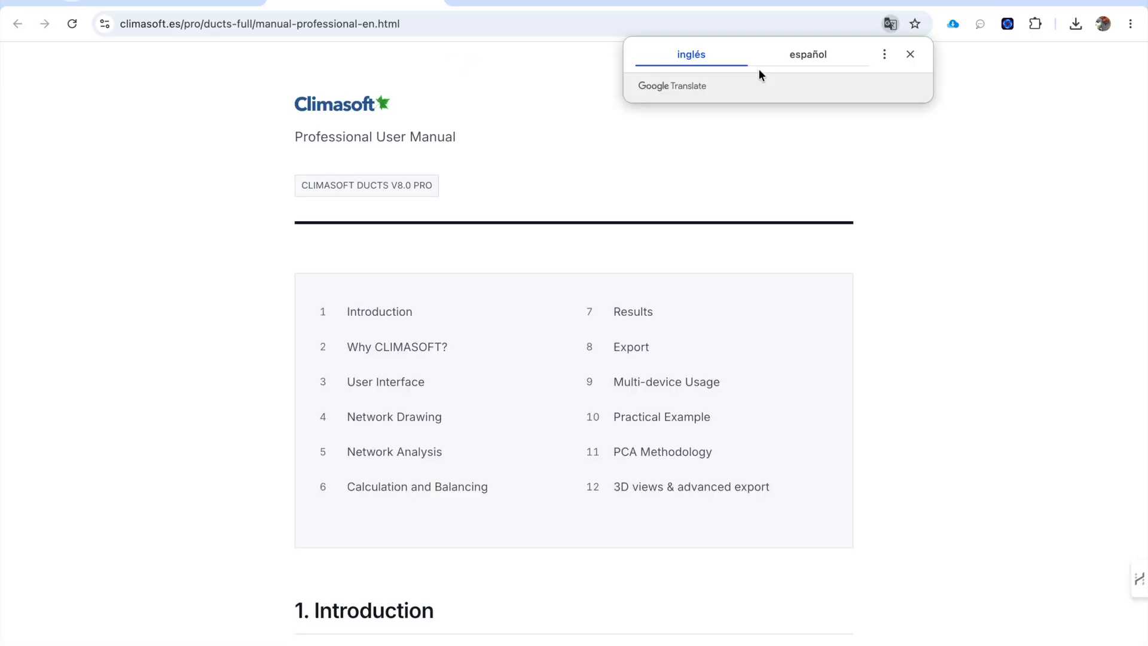
pyautogui.scroll(-3, 463, 282)
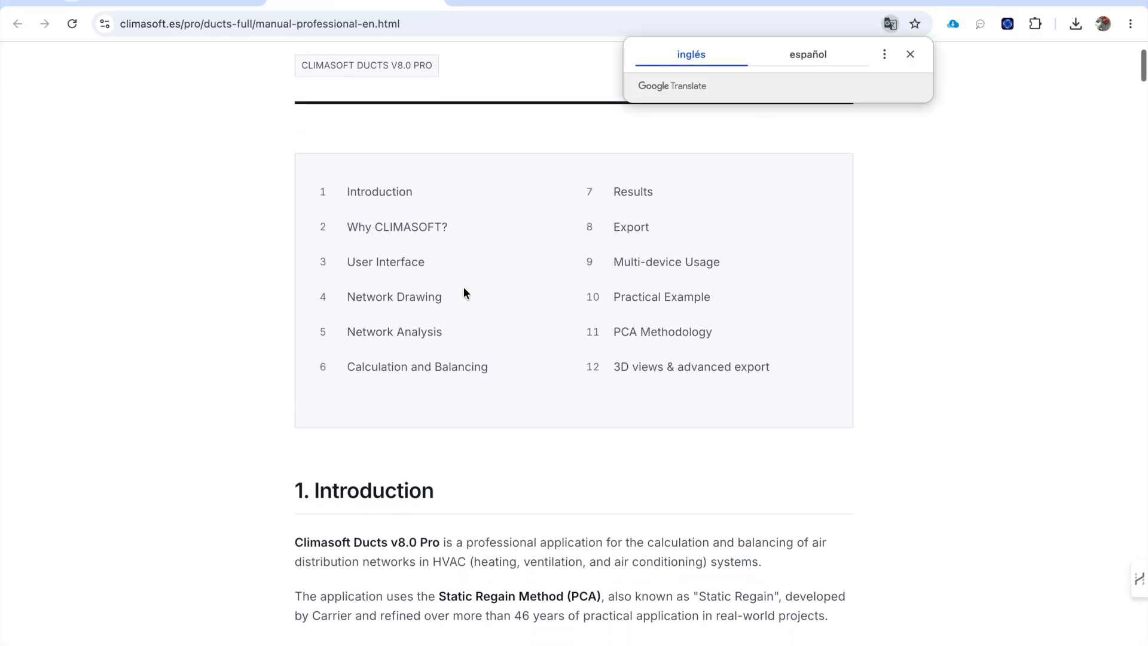
pyautogui.click(911, 54)
pyautogui.scroll(-7, 769, 401)
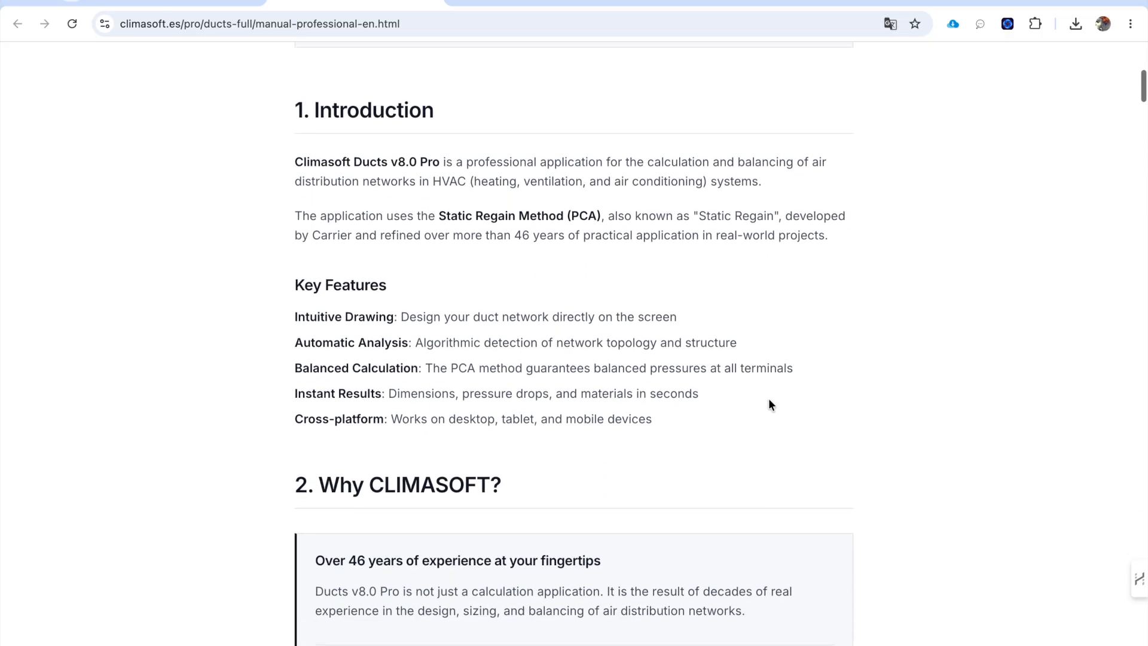
pyautogui.scroll(-20, 769, 405)
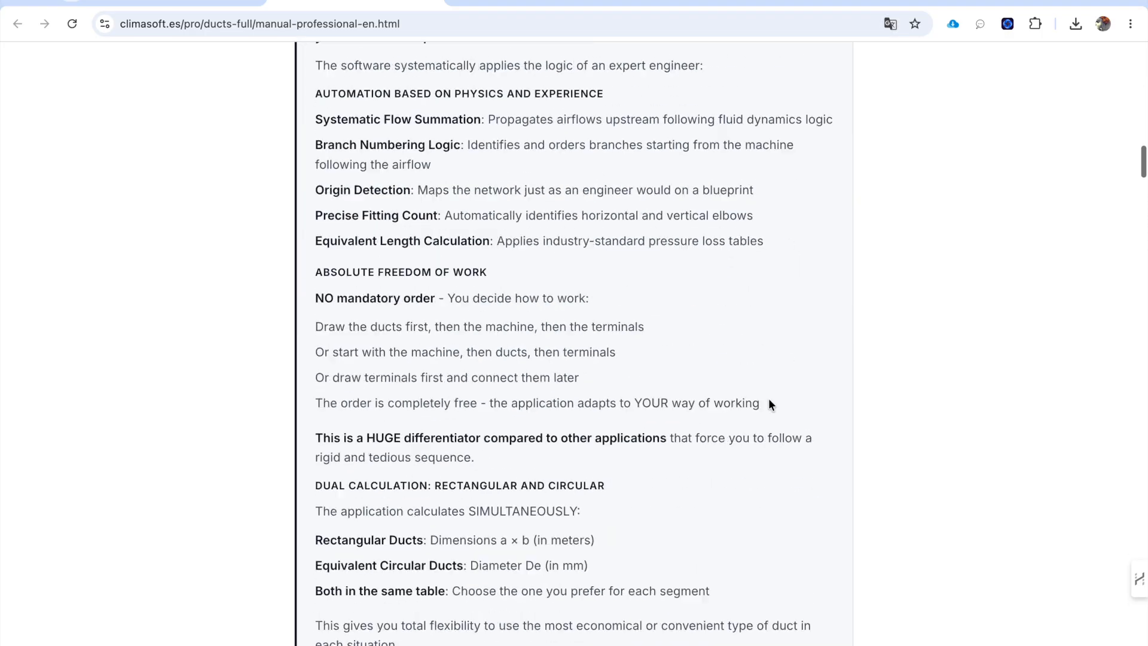
pyautogui.scroll(-20, 769, 404)
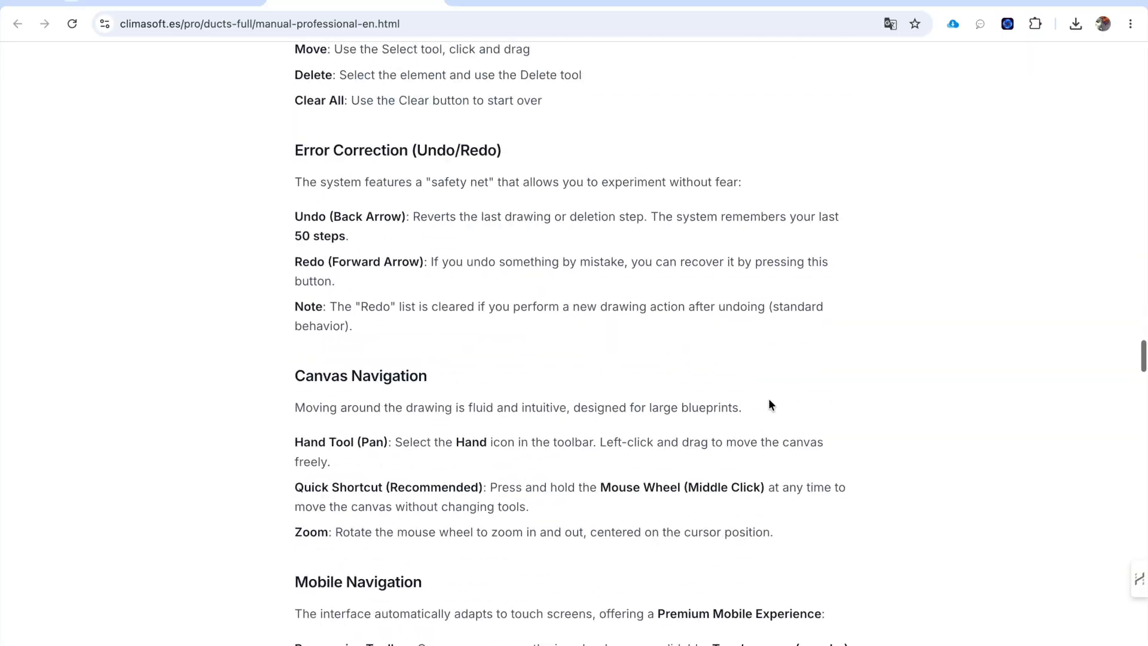
pyautogui.scroll(-20, 769, 404)
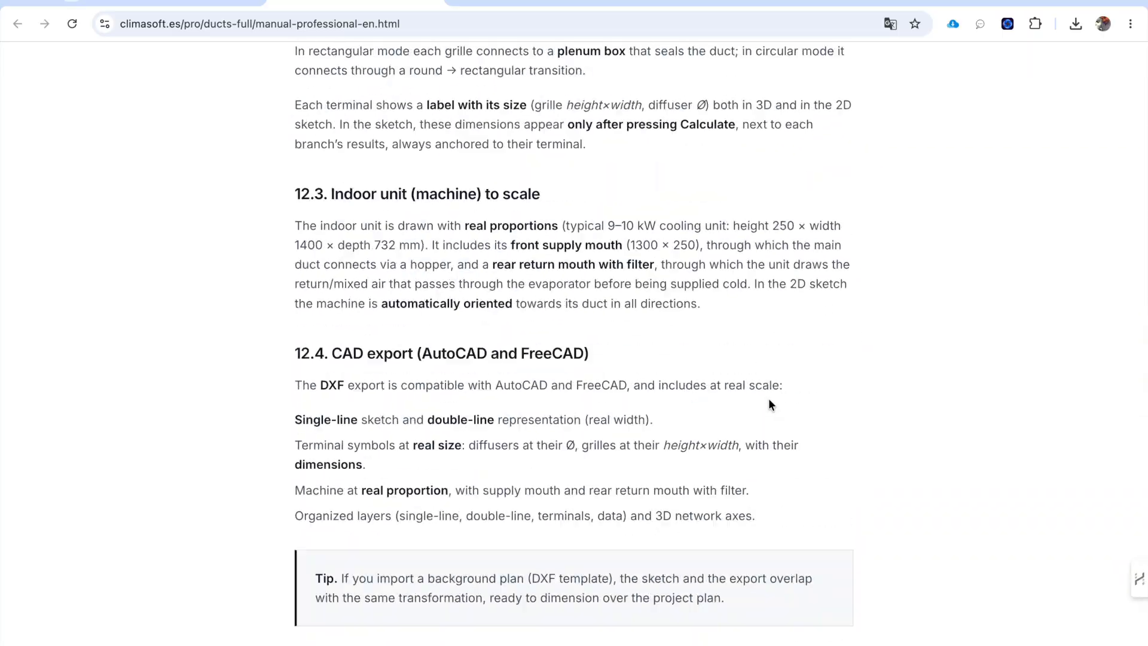
pyautogui.scroll(20, 1035, 427)
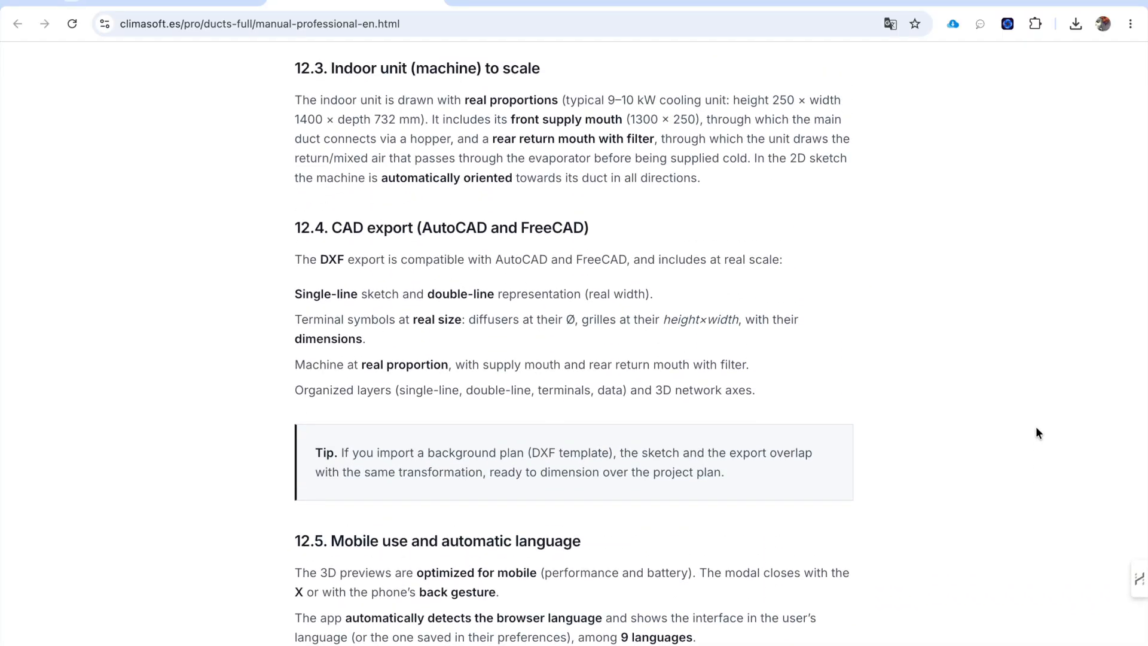
pyautogui.scroll(4, 1037, 428)
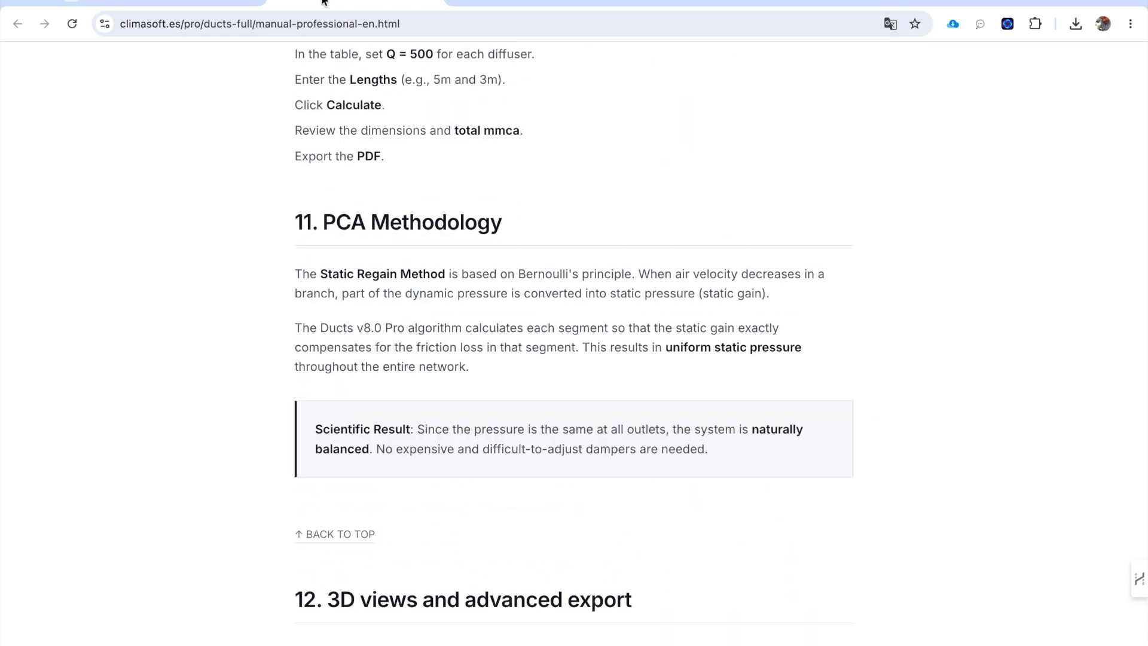
pyautogui.click(436, 1)
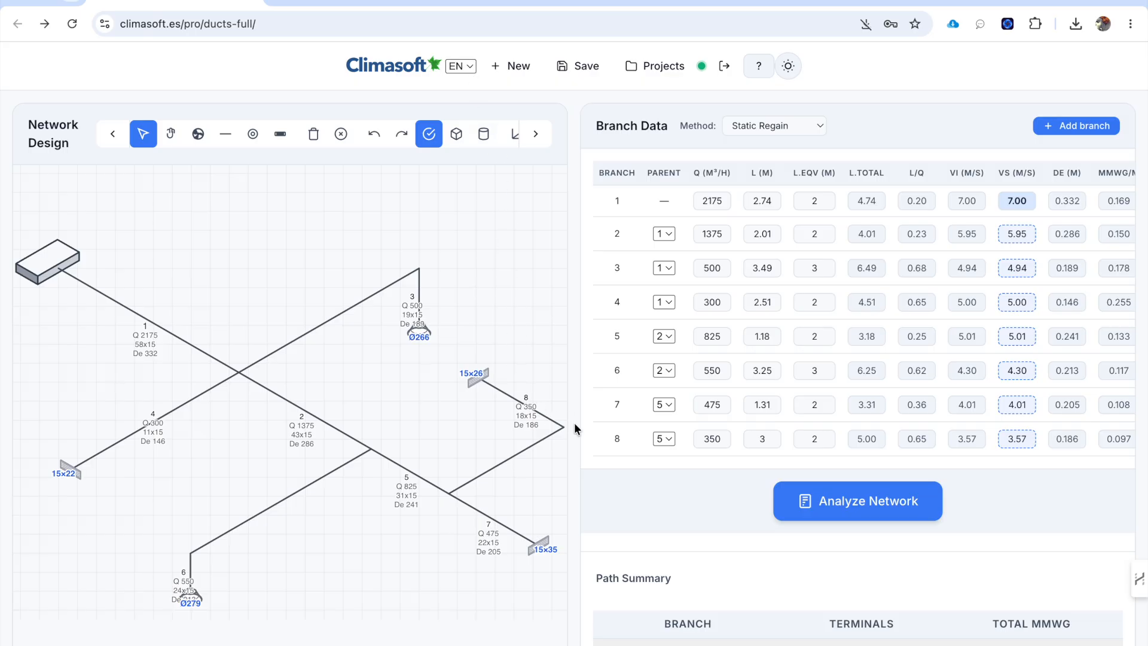
# Step: Draw a branch about 3.25 m long in total off the main duct, about 1.6 m from the machine, ending in a vertical drop
pyautogui.scroll(-5, 576, 428)
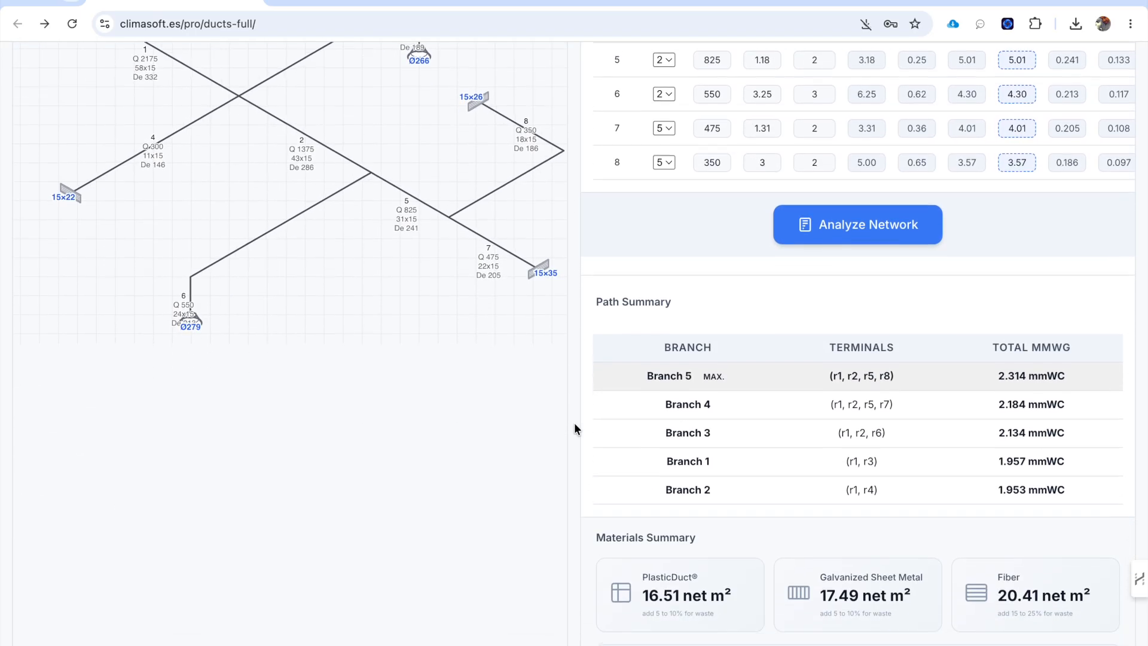
pyautogui.scroll(5, 574, 428)
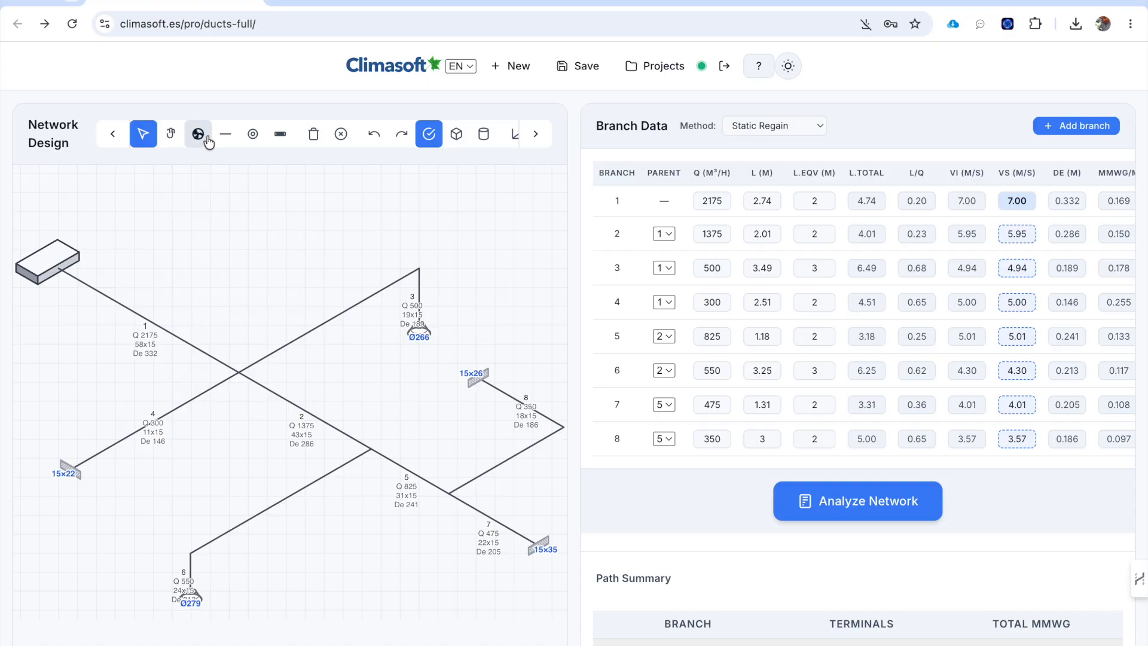
pyautogui.click(226, 134)
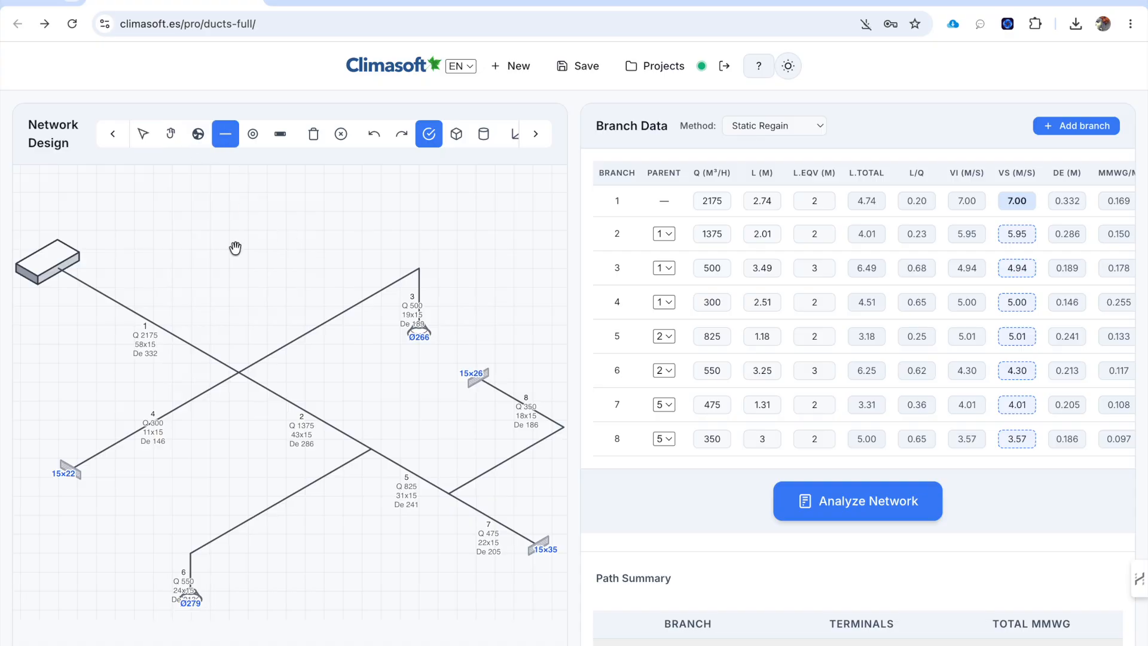
pyautogui.click(165, 328)
pyautogui.click(330, 234)
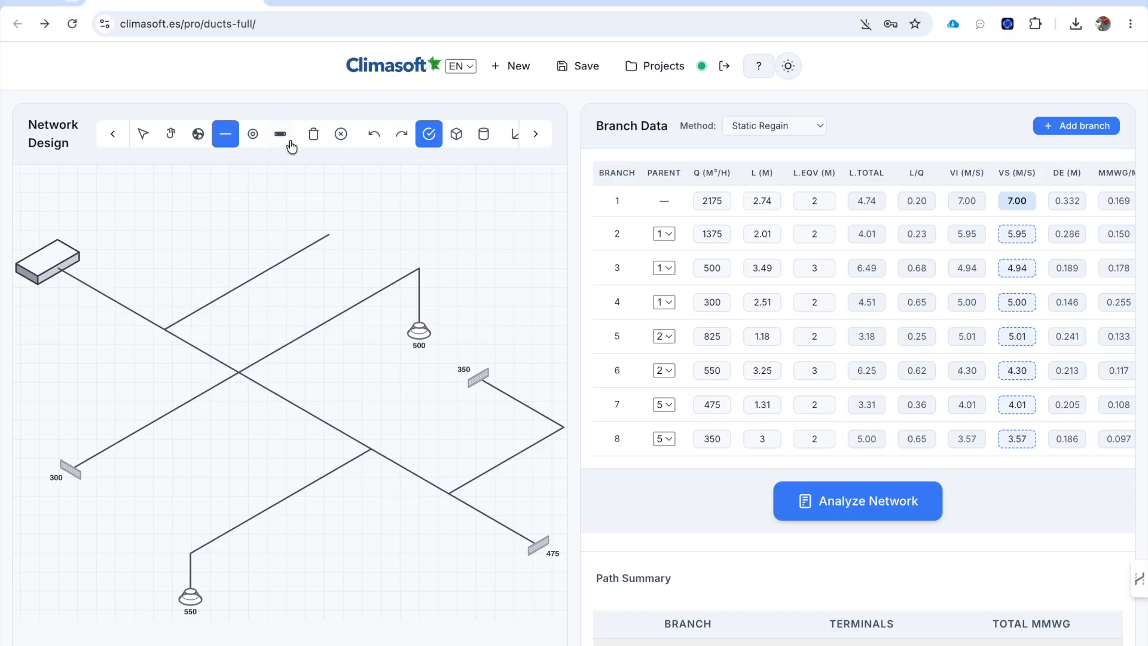
pyautogui.click(329, 236)
pyautogui.click(329, 291)
# Step: Place a diffuser at the lower end of the new vertical drop and set its flow to 555 m³/h
pyautogui.click(254, 134)
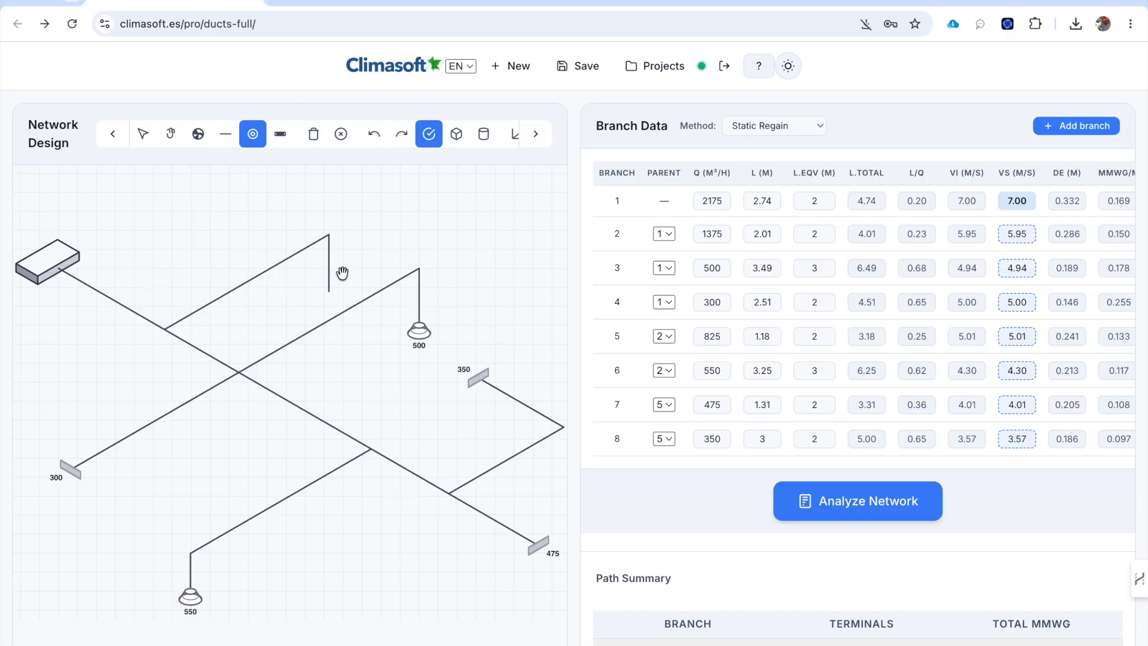
pyautogui.click(329, 291)
pyautogui.click(143, 134)
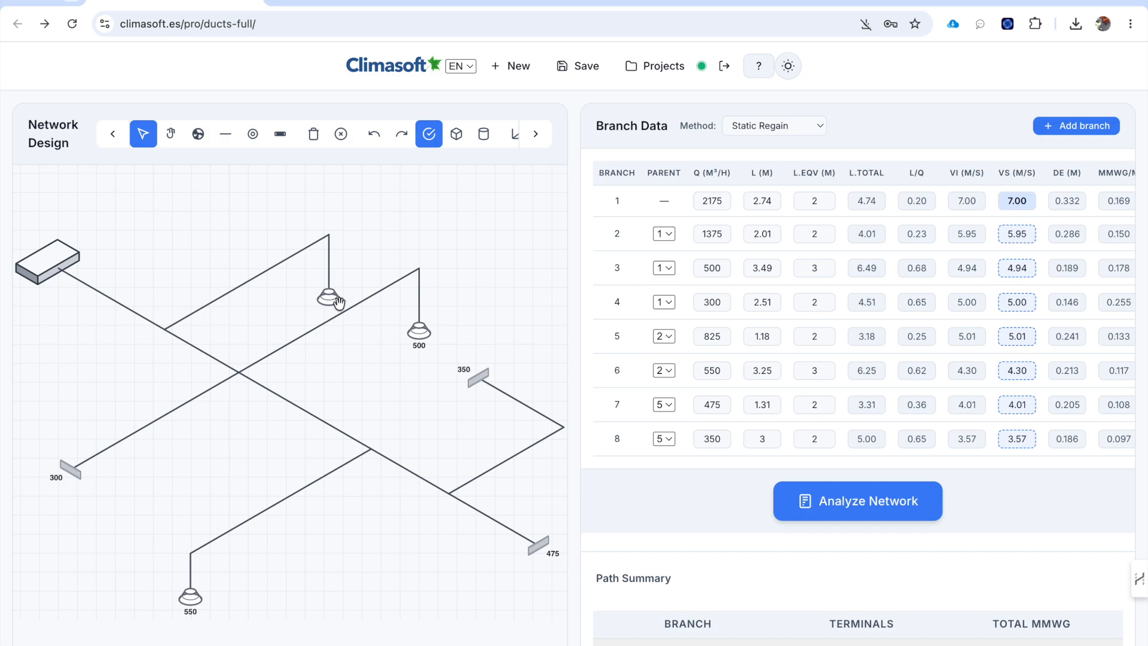
pyautogui.click(328, 297)
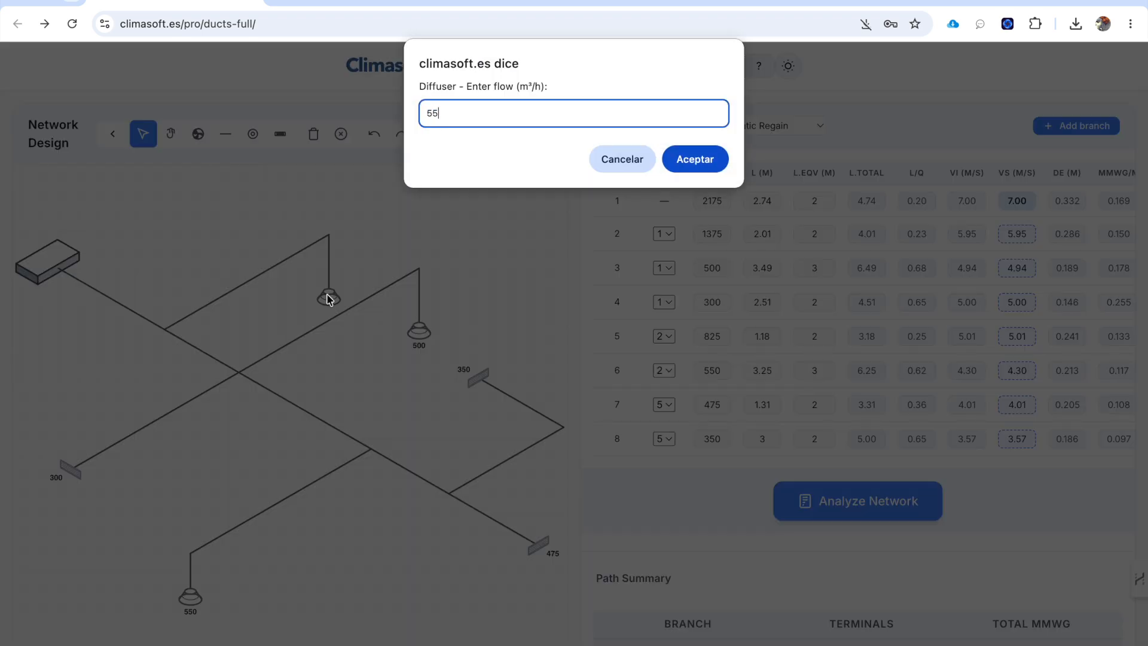
pyautogui.press('Return')
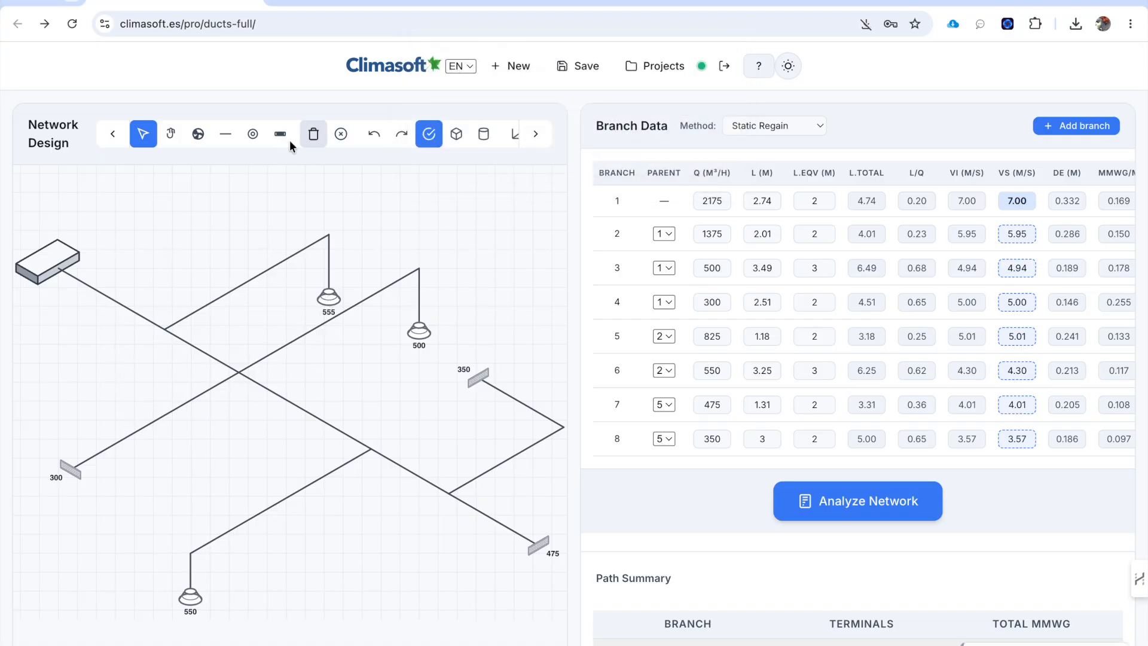
# Step: Recalculate the extended network and inspect the updated branch labels on the drawing up close
pyautogui.click(435, 137)
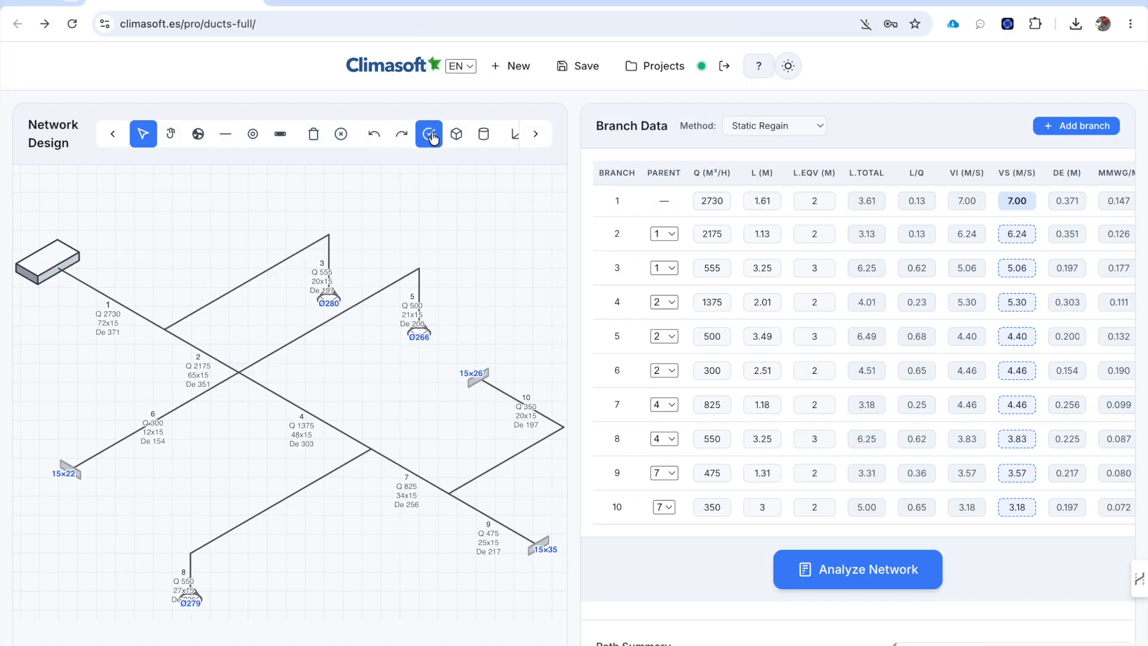
pyautogui.scroll(5, 334, 299)
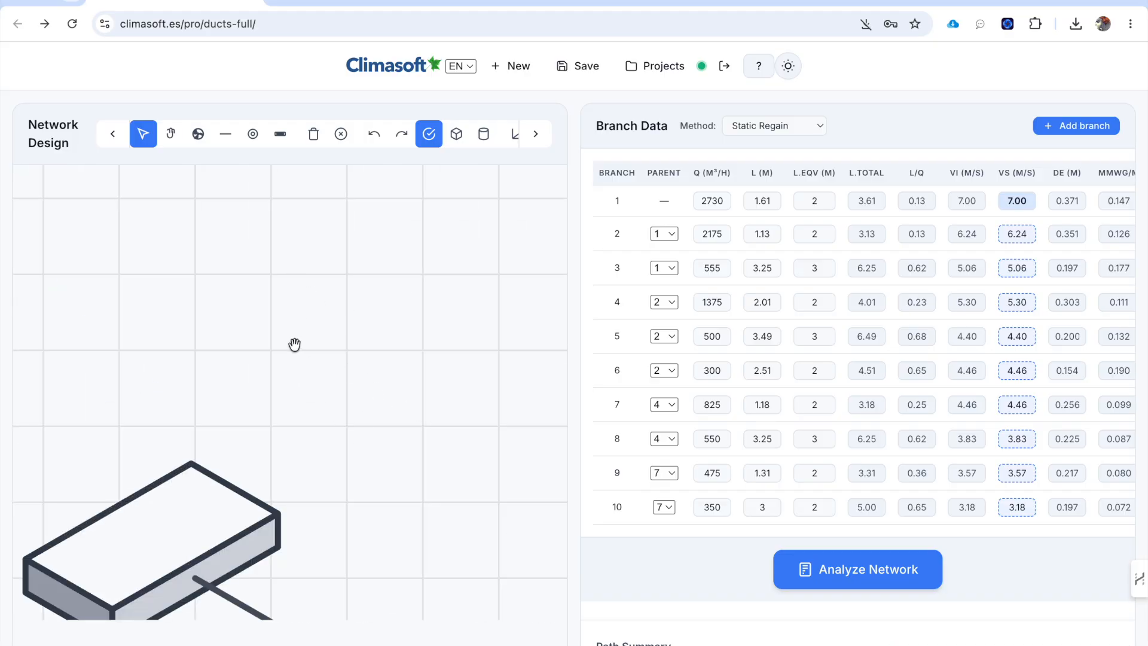
pyautogui.click(171, 133)
pyautogui.moveTo(374, 441); pyautogui.dragTo(96, 309)
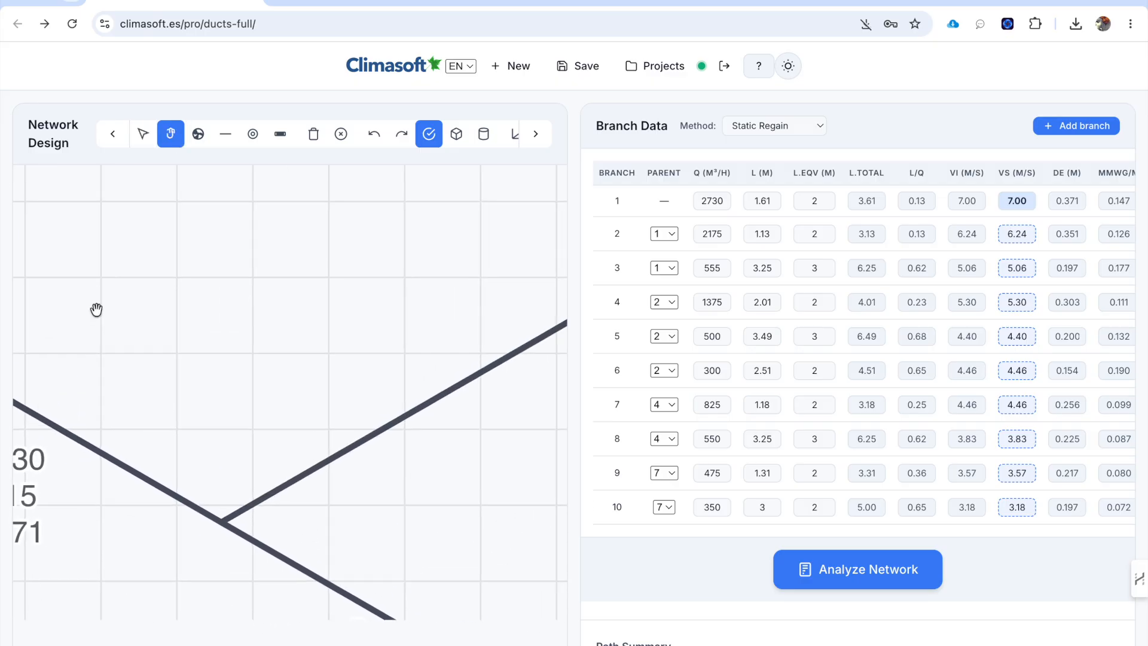
pyautogui.moveTo(422, 360); pyautogui.dragTo(108, 425)
pyautogui.moveTo(338, 430); pyautogui.dragTo(8, 205)
pyautogui.moveTo(25, 252); pyautogui.dragTo(85, 199)
pyautogui.moveTo(242, 323); pyautogui.dragTo(509, 394)
pyautogui.scroll(-5, 274, 227)
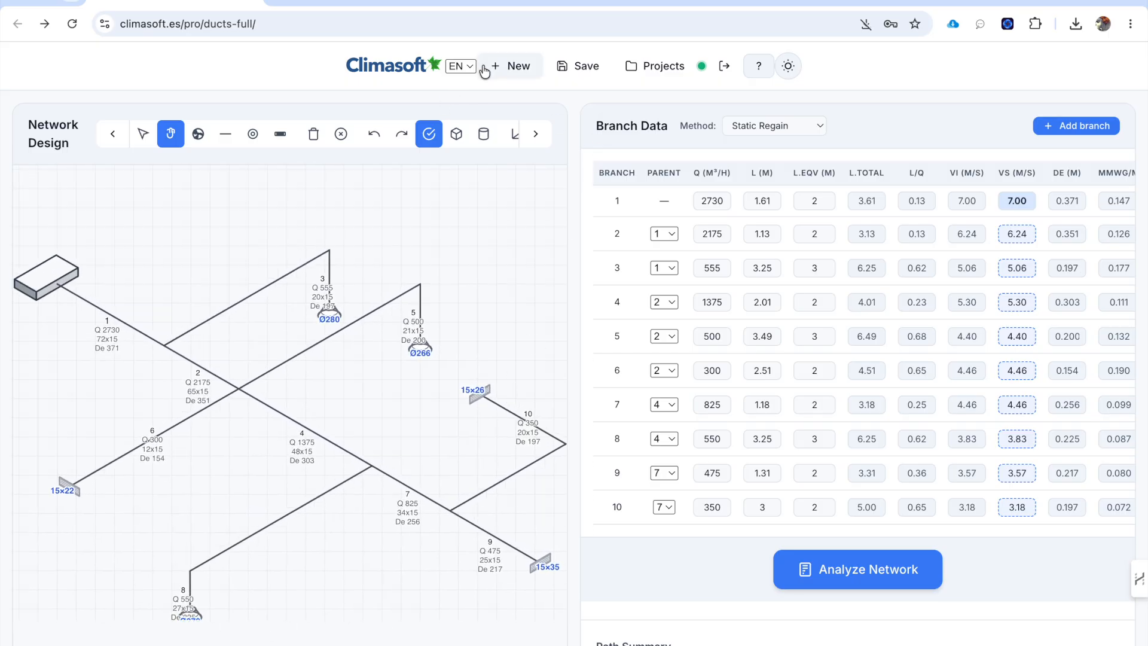
# Step: Save the extended duct network under the project name Project 7/9/2026
pyautogui.click(582, 68)
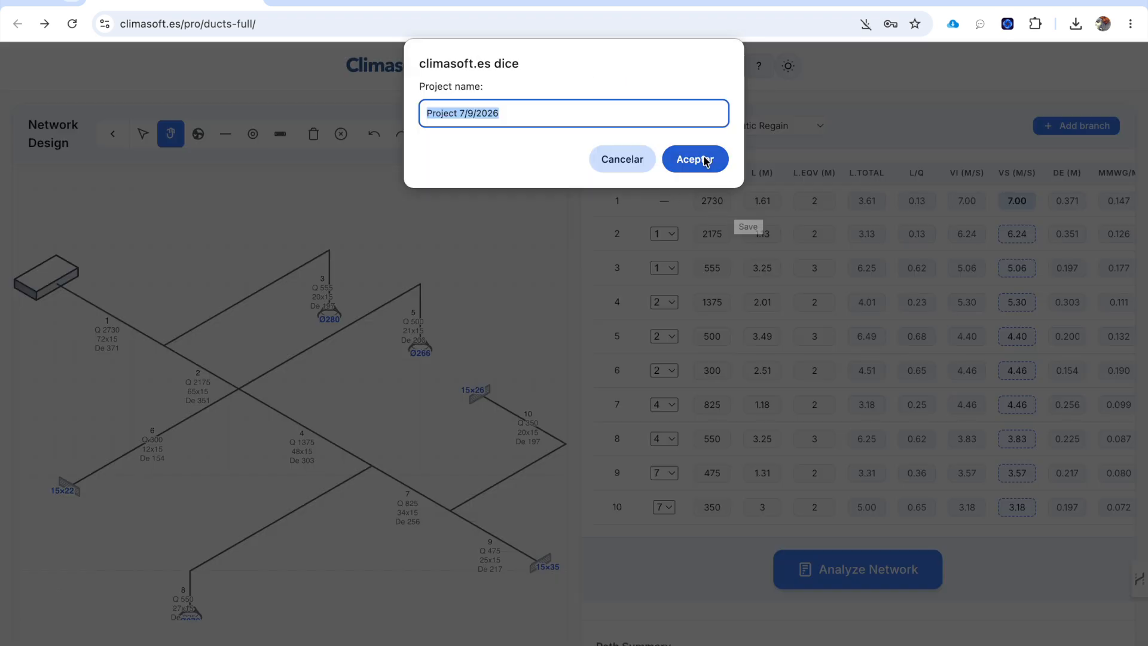